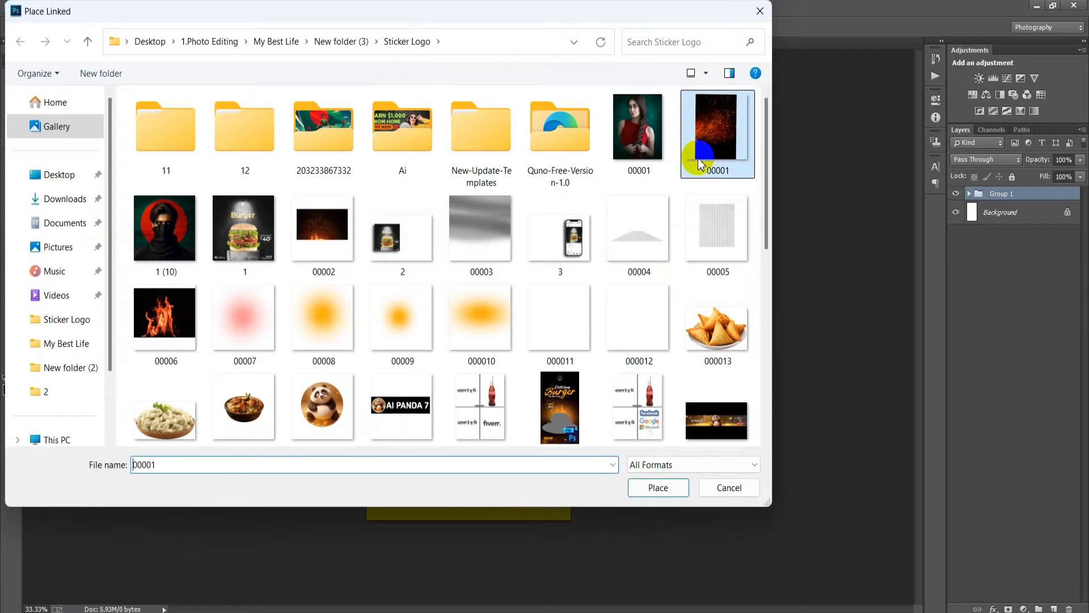
Scale the placed sparks image 00001 to about 233%, rotate it about -14° and position it to cover the canvas
{"action": "left_click_drag", "start_coordinate": [572, 439], "coordinate": [641, 548]}
{"action": "left_click_drag", "start_coordinate": [472, 453], "coordinate": [476, 472]}
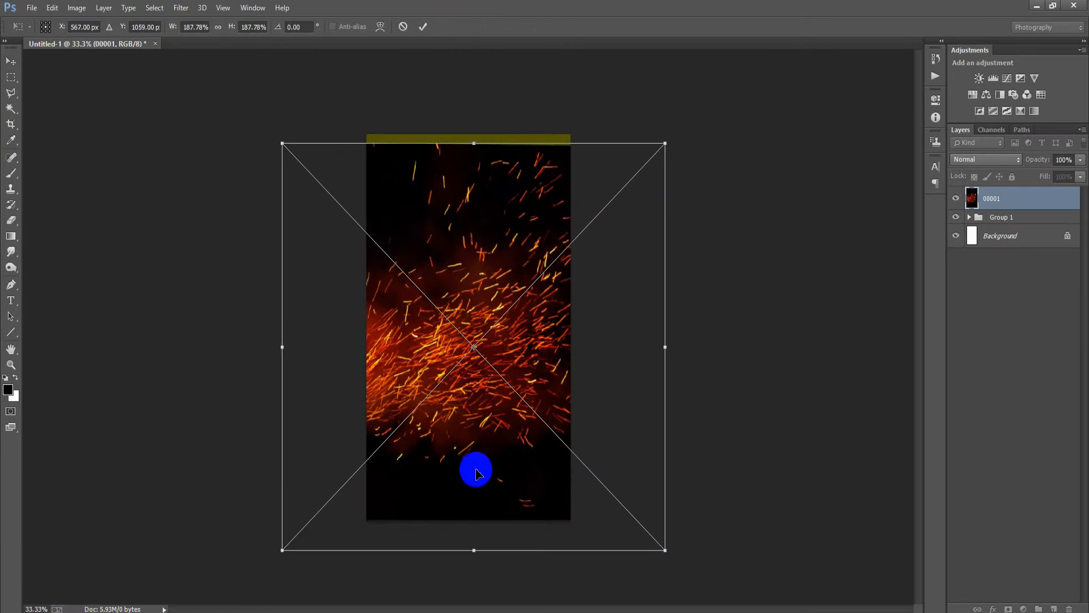
{"action": "left_click_drag", "start_coordinate": [666, 551], "coordinate": [741, 532]}
{"action": "left_click_drag", "start_coordinate": [461, 430], "coordinate": [460, 454]}
{"action": "left_click_drag", "start_coordinate": [747, 537], "coordinate": [758, 556]}
{"action": "left_click", "coordinate": [421, 29]}
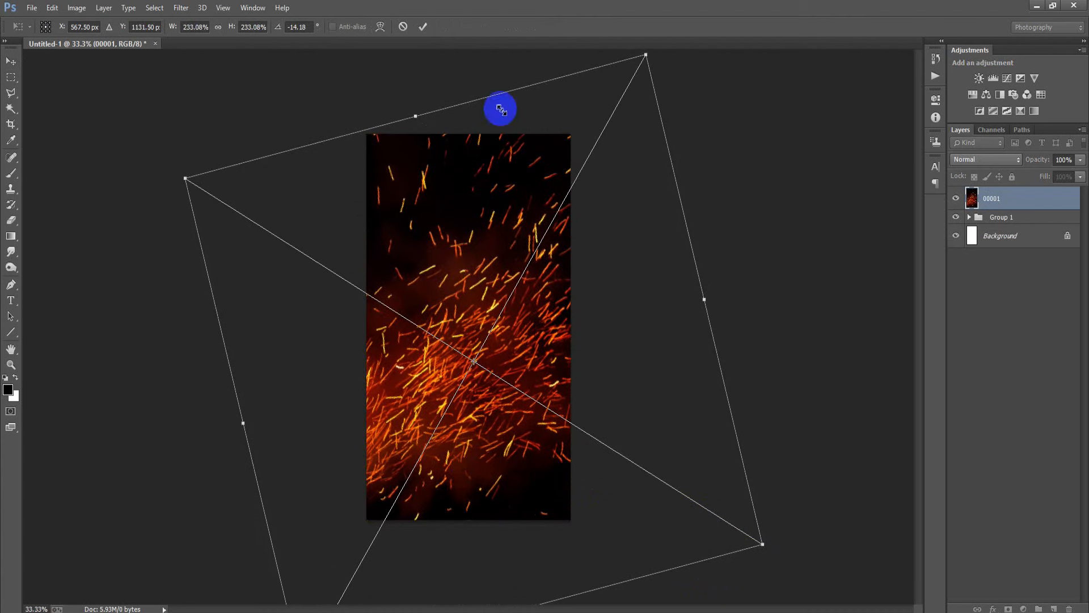
Rasterize the 00001 sparks layer and set its blend mode to Color with 24% opacity
{"action": "right_click", "coordinate": [990, 212]}
{"action": "left_click", "coordinate": [766, 273]}
{"action": "left_click", "coordinate": [974, 161]}
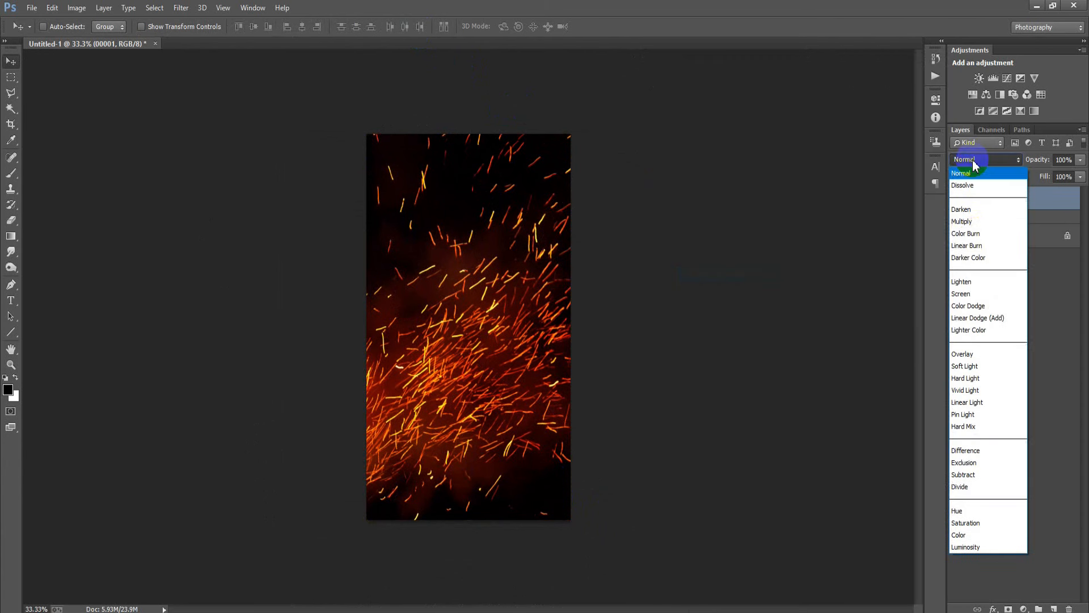
{"action": "left_click", "coordinate": [990, 536]}
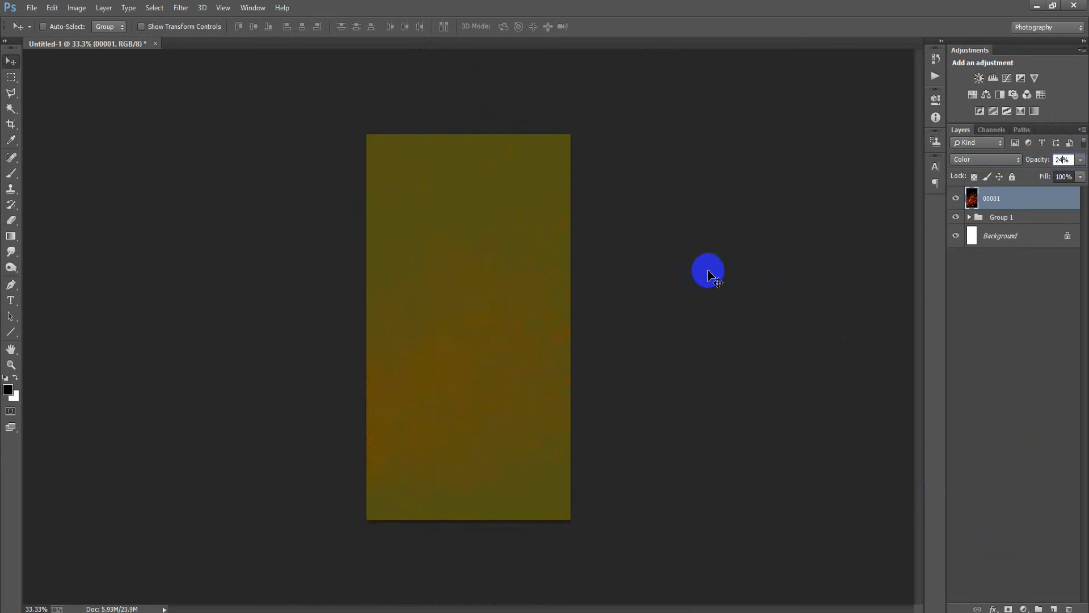
Place the fire image 00002 as linked, scaled to about 500% and shifted so its flames fill the canvas's lower edge
{"action": "left_click", "coordinate": [36, 11]}
{"action": "left_click", "coordinate": [97, 241]}
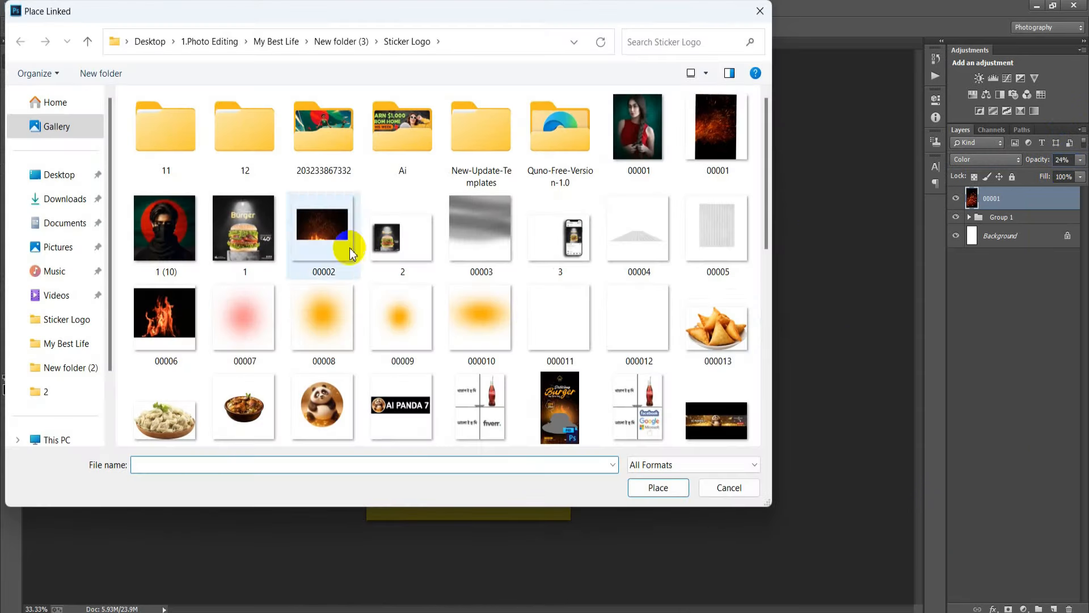
{"action": "double_click", "coordinate": [311, 235]}
{"action": "left_click_drag", "start_coordinate": [571, 433], "coordinate": [806, 612]}
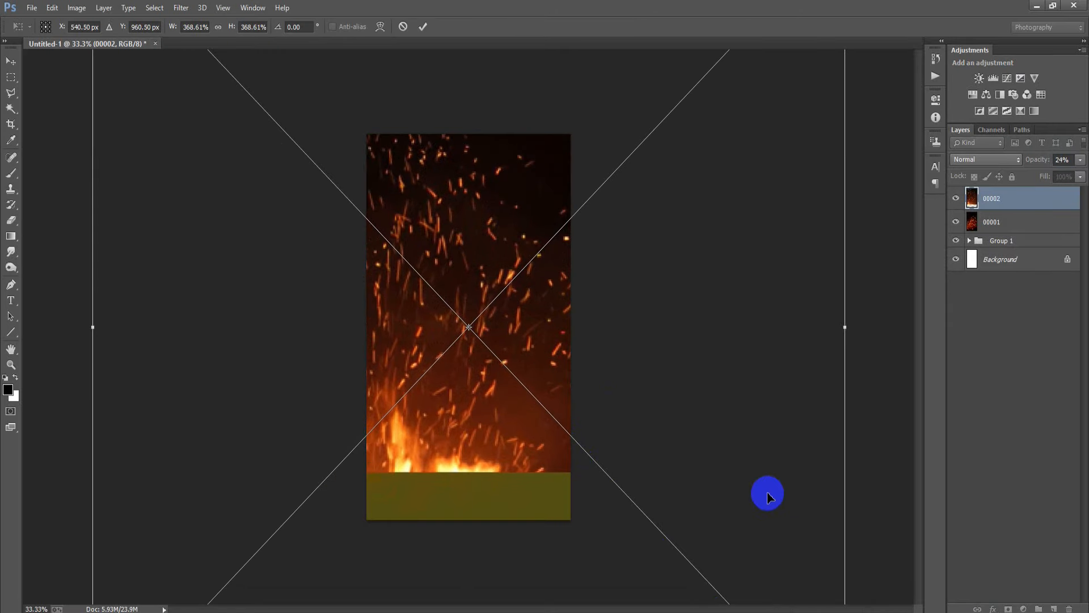
{"action": "key", "text": "ctrl+minus"}
{"action": "key", "text": "ctrl+minus"}
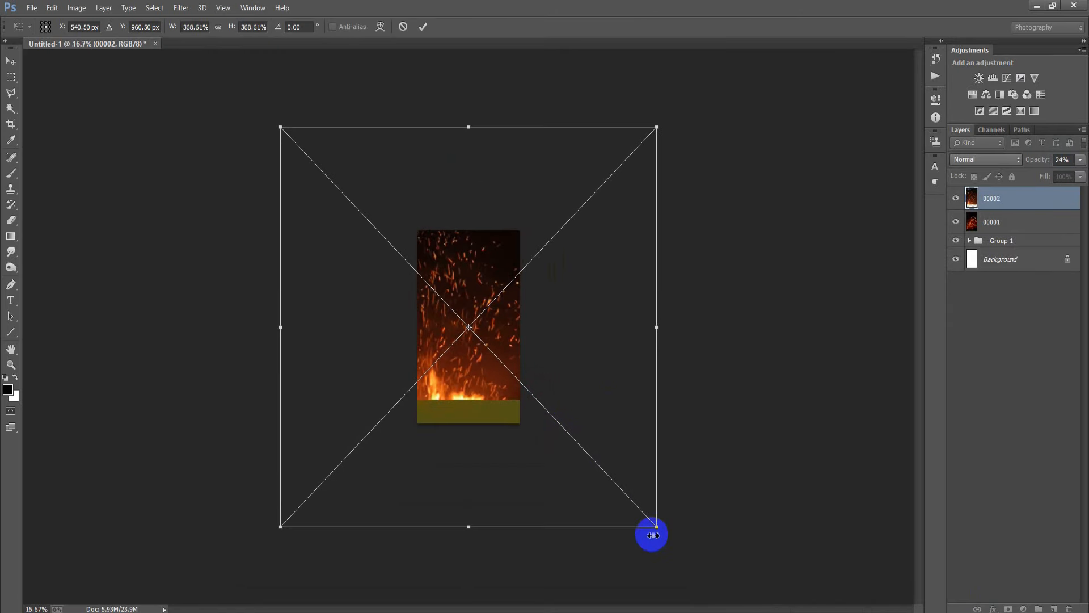
{"action": "left_click_drag", "start_coordinate": [658, 530], "coordinate": [722, 601]}
{"action": "left_click_drag", "start_coordinate": [478, 406], "coordinate": [529, 404]}
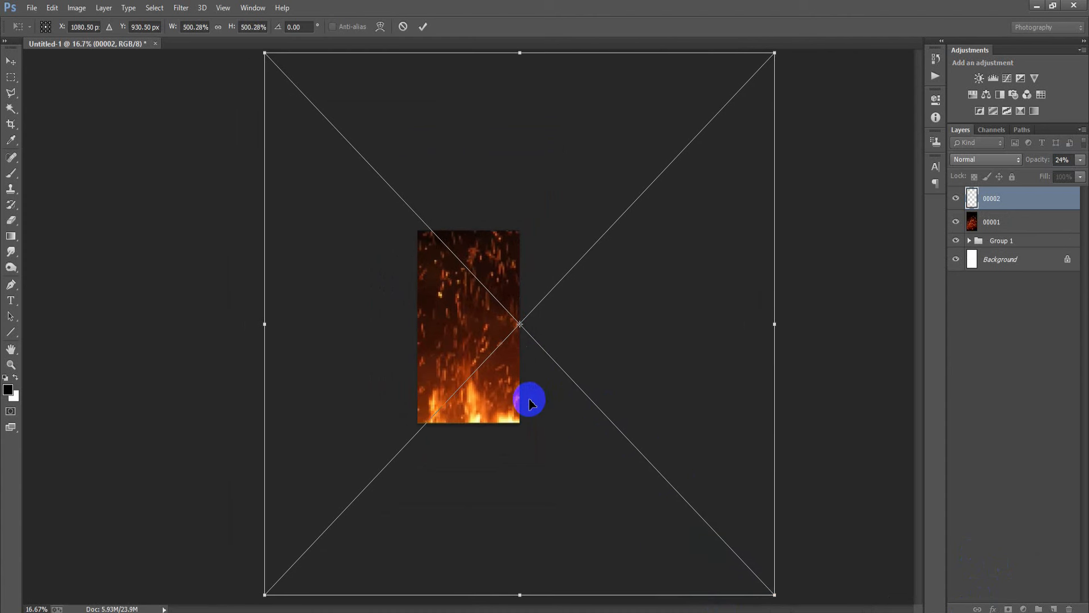
{"action": "left_click", "coordinate": [425, 27]}
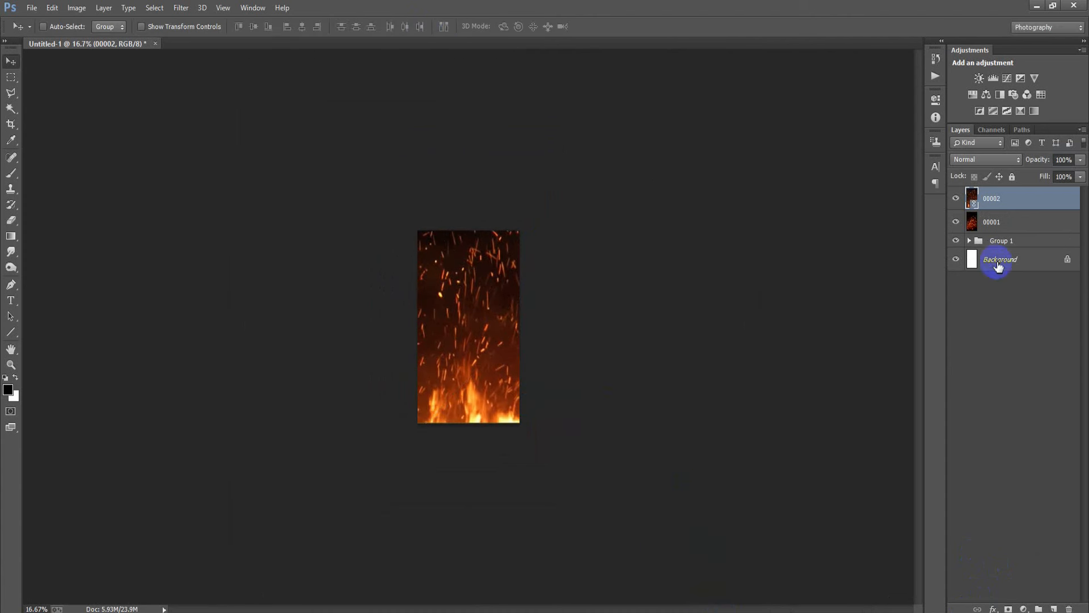
Rasterize the 00002 fire layer and set its blend mode to Soft Light
{"action": "right_click", "coordinate": [1016, 202]}
{"action": "left_click", "coordinate": [753, 269]}
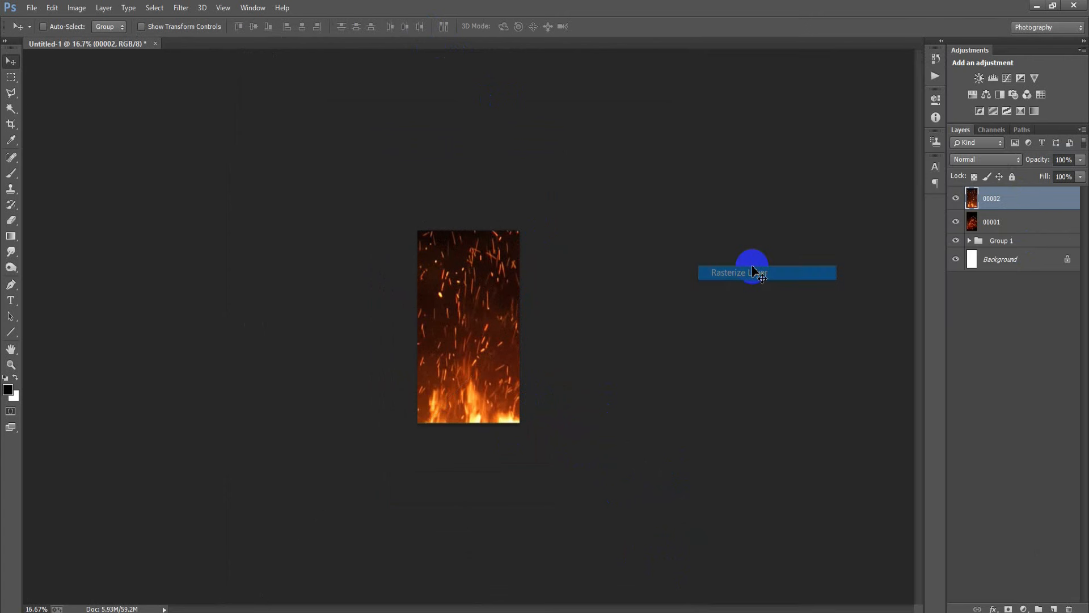
{"action": "key", "text": "ctrl+plus"}
{"action": "key", "text": "ctrl+plus"}
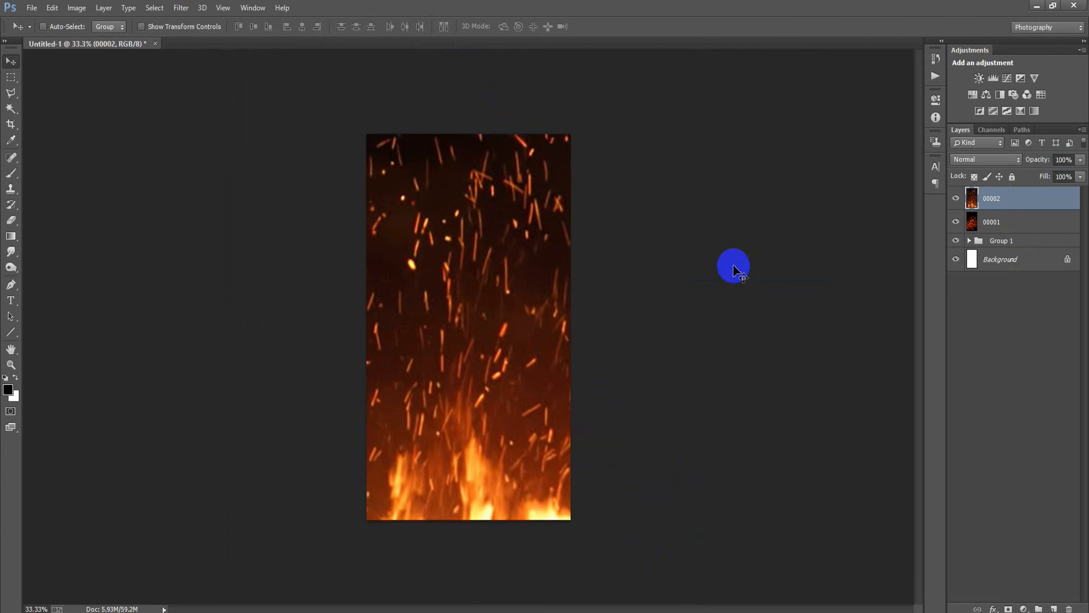
{"action": "left_click", "coordinate": [973, 160]}
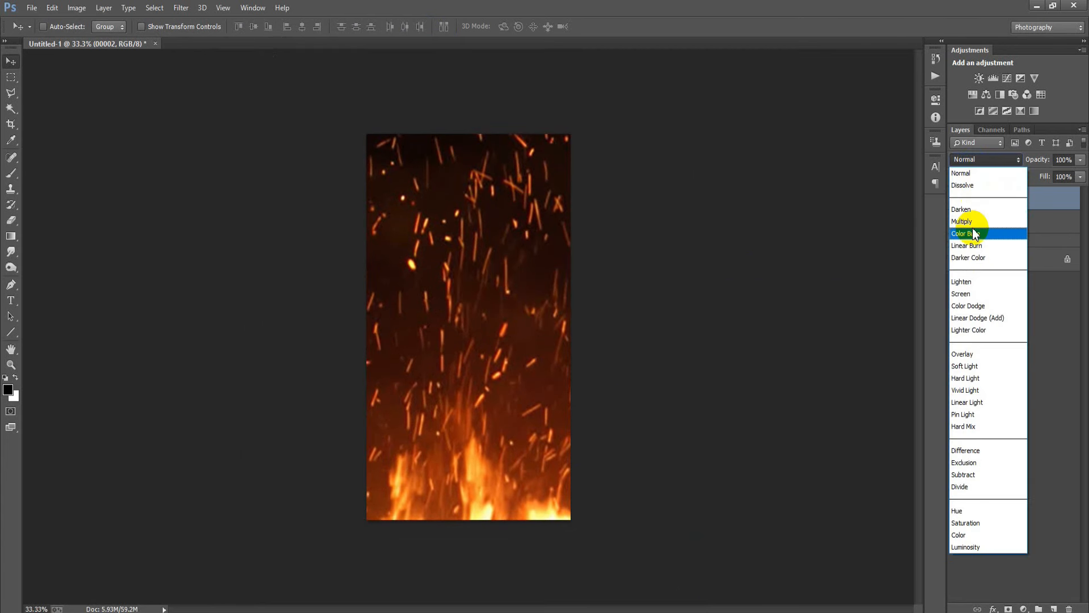
{"action": "left_click", "coordinate": [981, 367]}
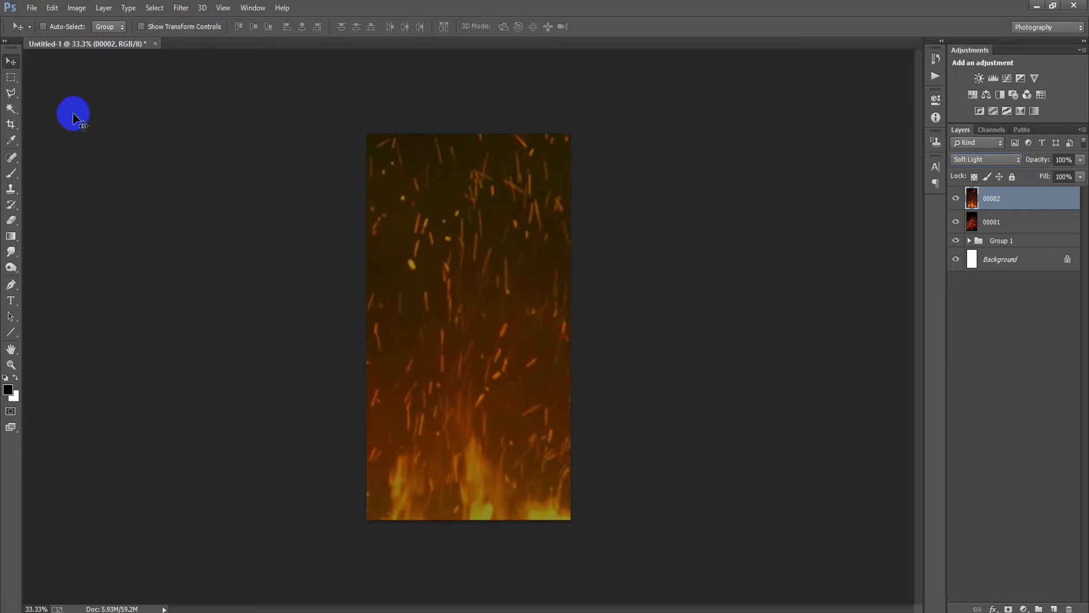
Place the dark gradient image 00003 as linked, enlarged and moved up over the upper part of the canvas
{"action": "left_click", "coordinate": [32, 9]}
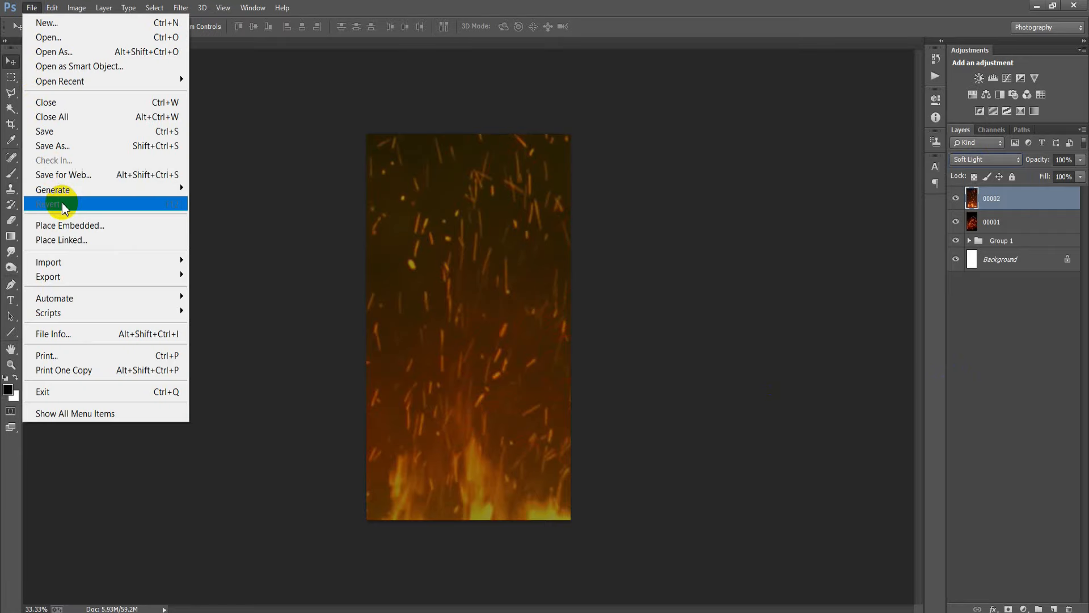
{"action": "left_click", "coordinate": [68, 236]}
{"action": "double_click", "coordinate": [474, 223]}
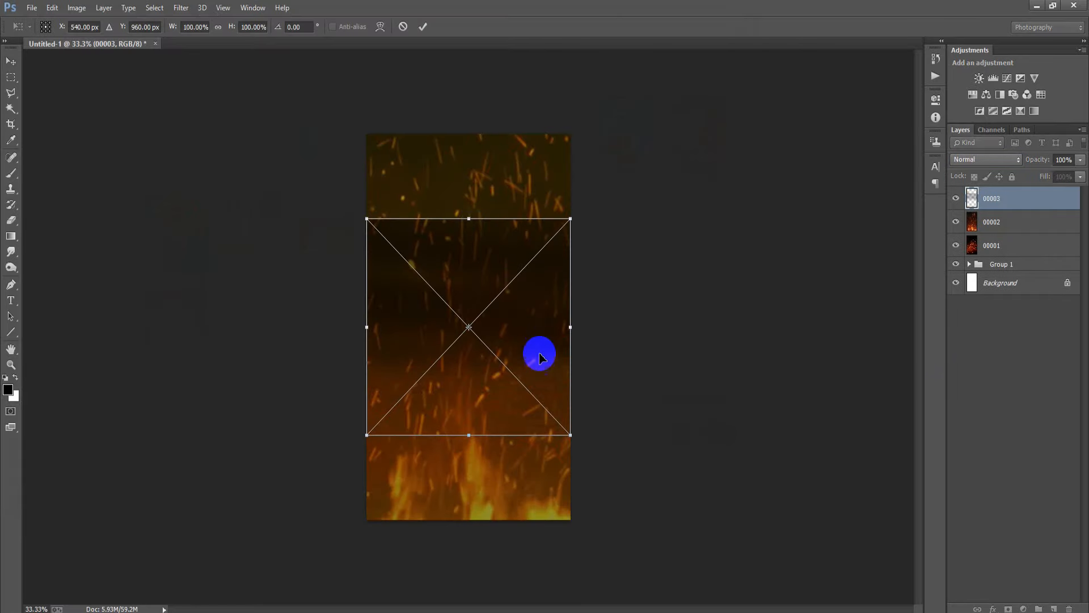
{"action": "left_click_drag", "start_coordinate": [573, 437], "coordinate": [603, 503]}
{"action": "left_click_drag", "start_coordinate": [530, 316], "coordinate": [534, 265]}
{"action": "left_click_drag", "start_coordinate": [619, 423], "coordinate": [627, 432]}
{"action": "left_click", "coordinate": [423, 28]}
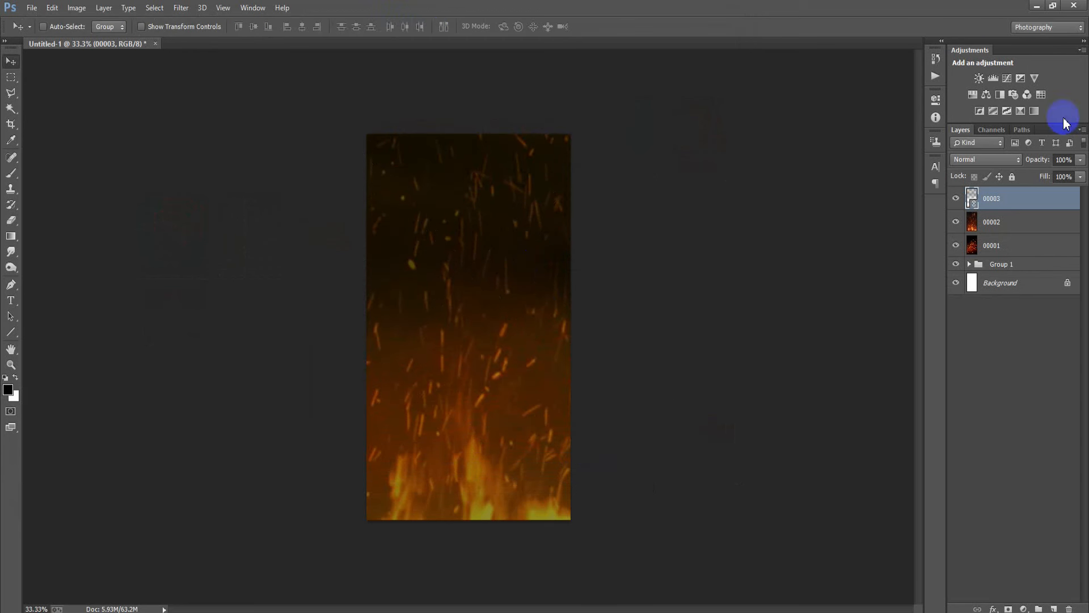
Set the 00003 layer's opacity to 45% and rasterize it
{"action": "type", "text": "45"}
{"action": "key", "text": "Return"}
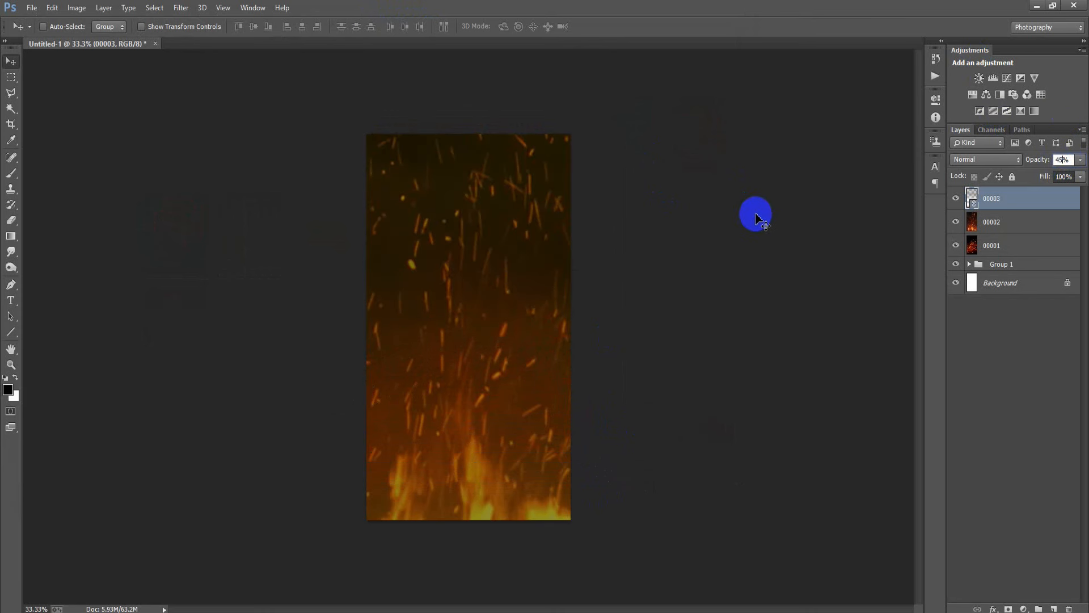
{"action": "right_click", "coordinate": [1050, 210]}
{"action": "left_click", "coordinate": [794, 272]}
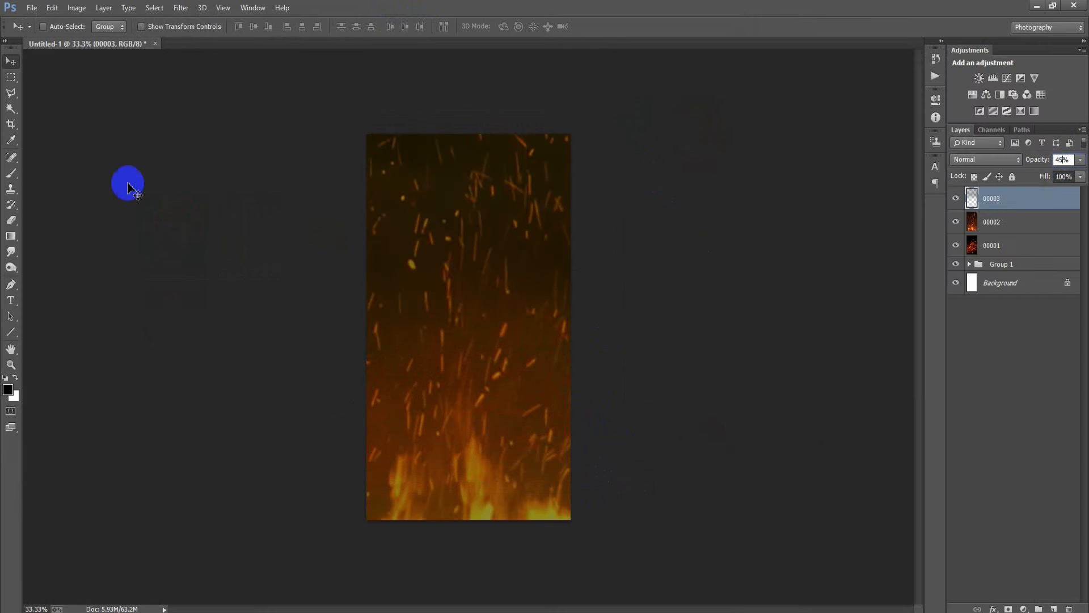
Place the plank floor image 00004 as linked, scaled to about 596% and positioned across the lower part of the canvas
{"action": "left_click", "coordinate": [33, 10]}
{"action": "left_click", "coordinate": [88, 241]}
{"action": "double_click", "coordinate": [635, 257]}
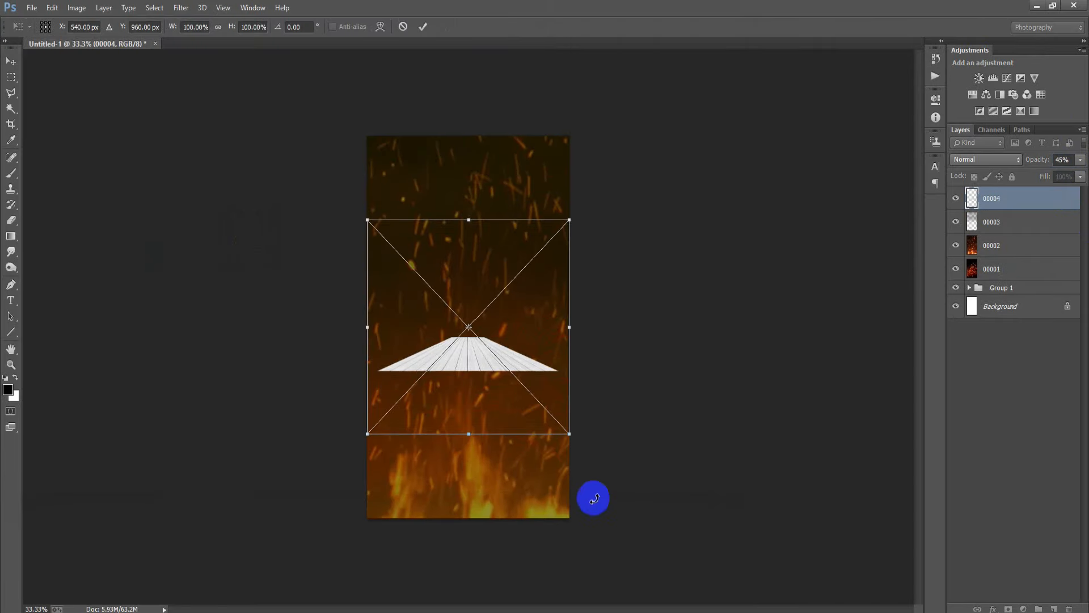
{"action": "key", "text": "ctrl+minus"}
{"action": "key", "text": "ctrl+minus"}
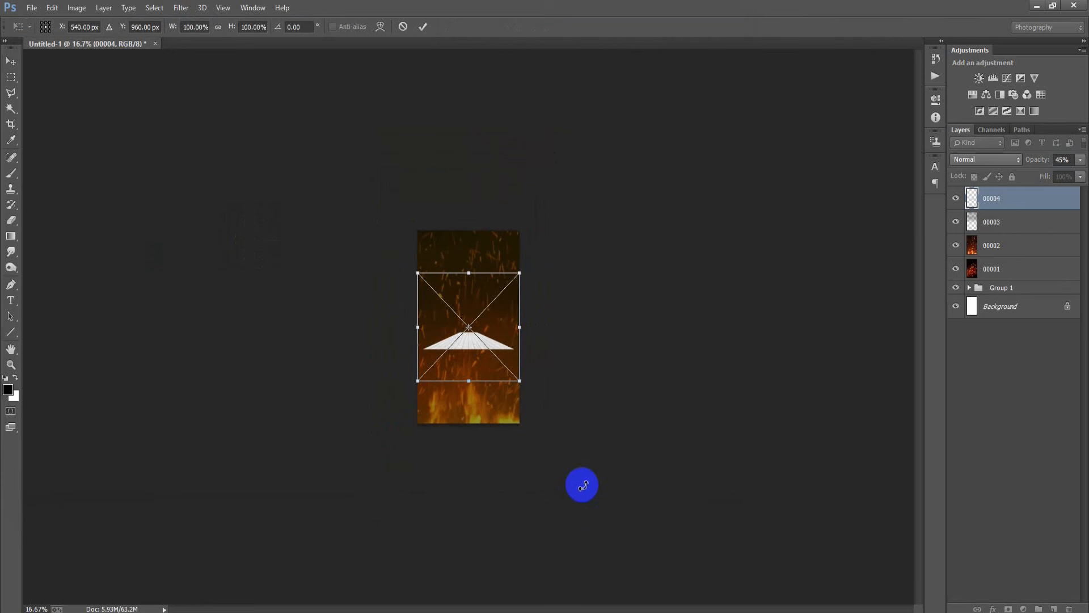
{"action": "left_click_drag", "start_coordinate": [517, 381], "coordinate": [880, 530]}
{"action": "left_click_drag", "start_coordinate": [662, 374], "coordinate": [662, 392]}
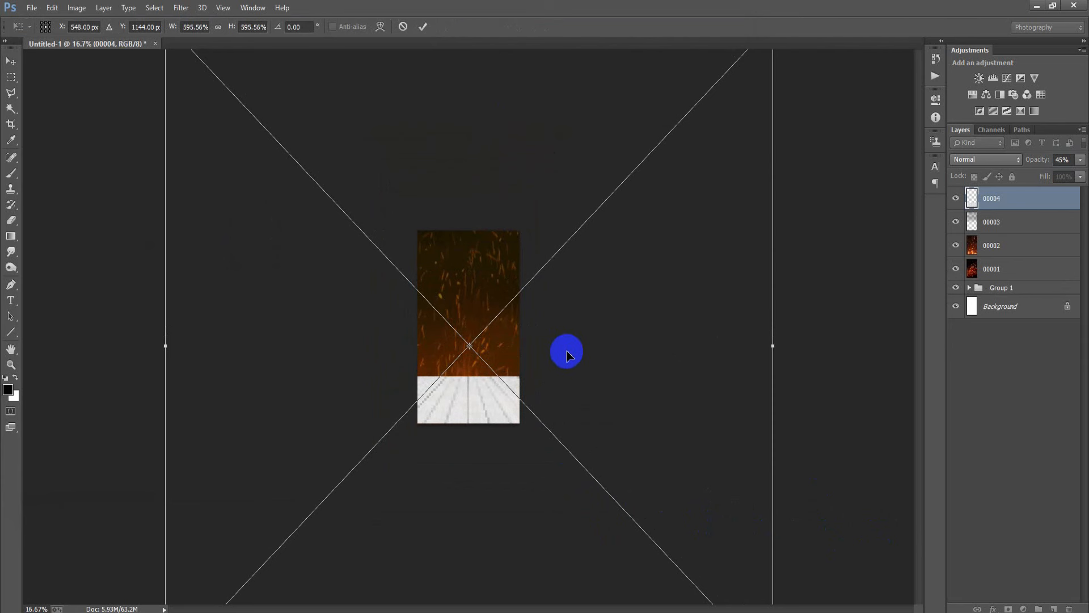
{"action": "left_click_drag", "start_coordinate": [568, 350], "coordinate": [569, 338]}
{"action": "left_click", "coordinate": [423, 26]}
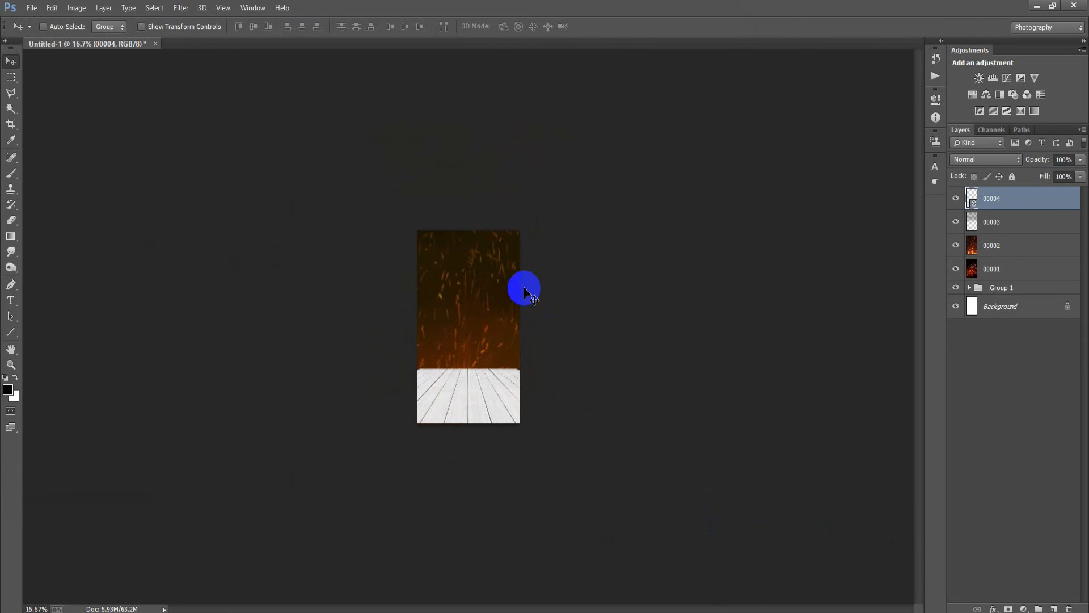
Rasterize the 00004 floor layer and set its blend mode to Color Burn
{"action": "key", "text": "ctrl+plus"}
{"action": "key", "text": "ctrl+plus"}
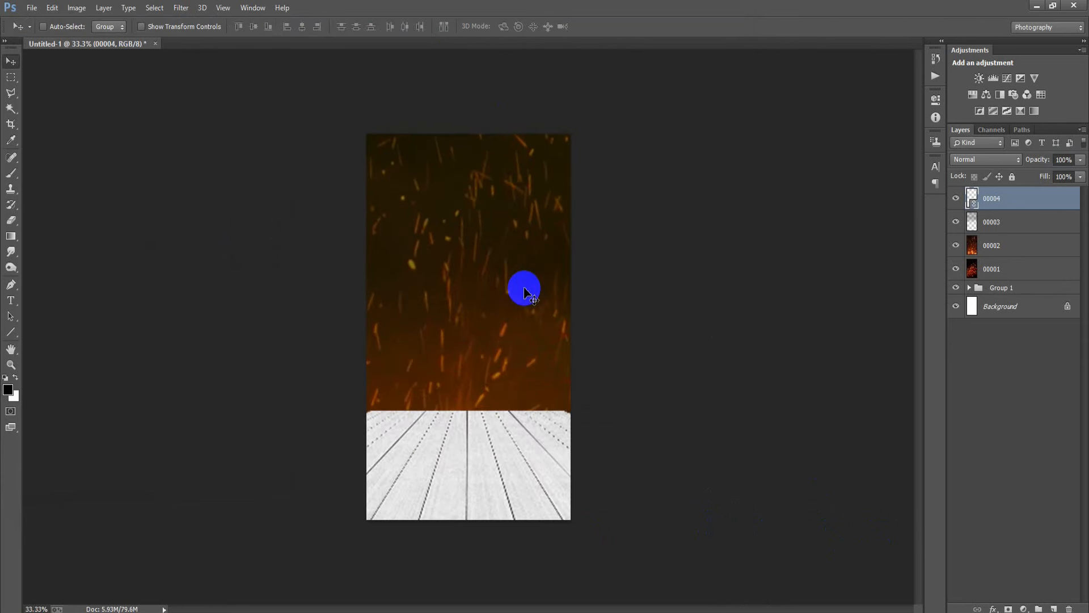
{"action": "right_click", "coordinate": [1036, 209]}
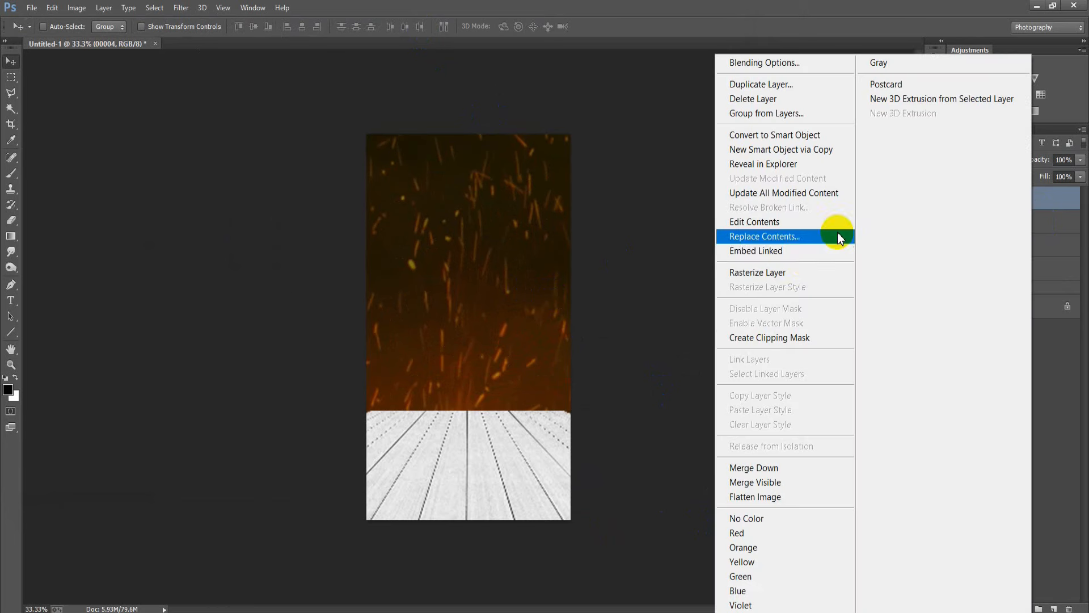
{"action": "left_click", "coordinate": [802, 273]}
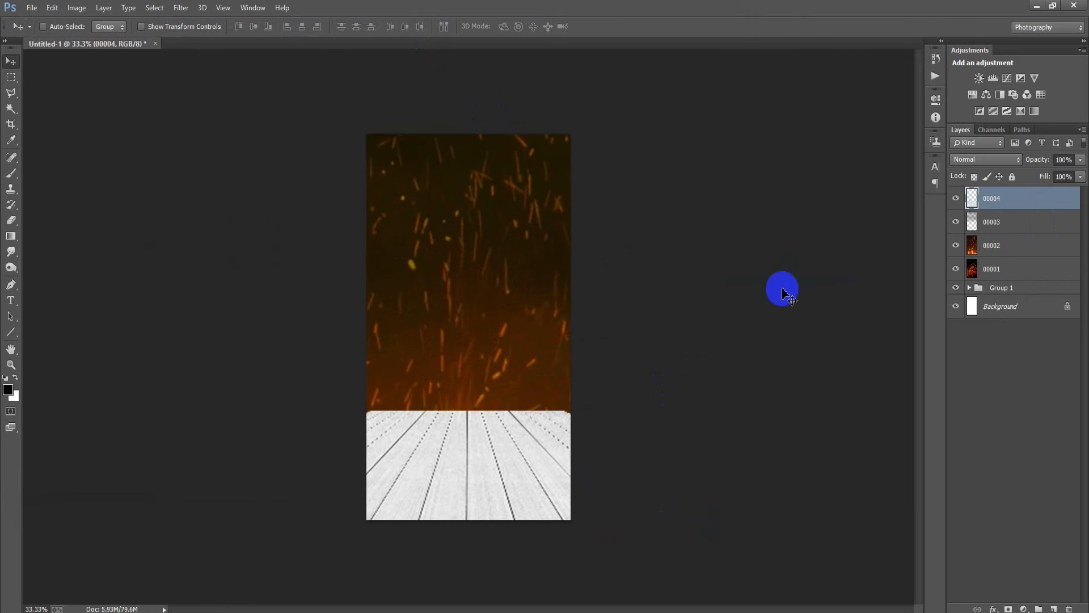
{"action": "left_click", "coordinate": [977, 162]}
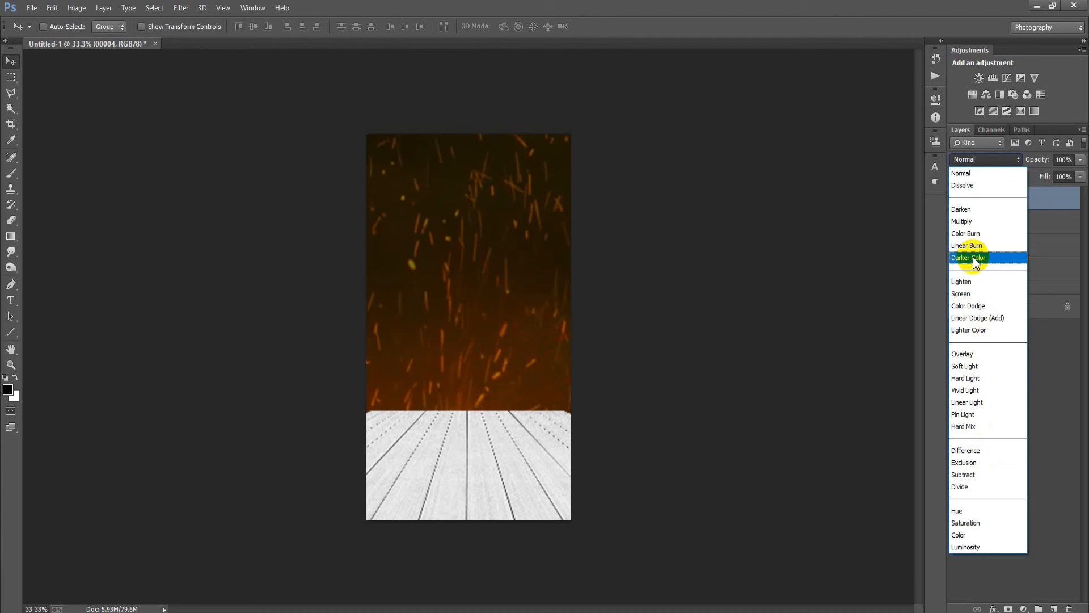
{"action": "left_click", "coordinate": [997, 238]}
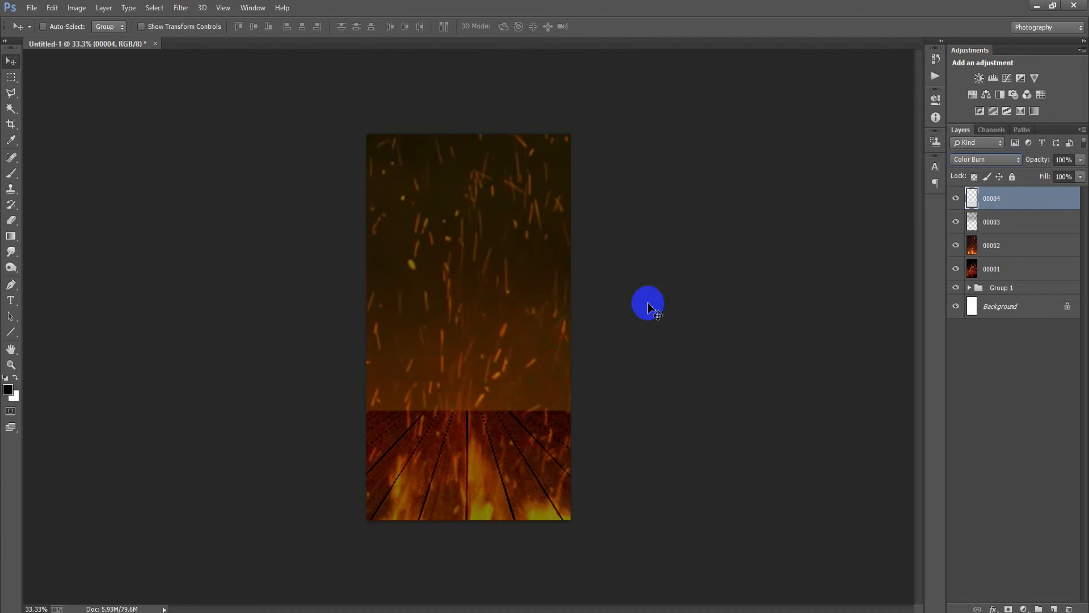
Enlarge the 00004 floor layer to about 109% with Free Transform
{"action": "key", "text": "ctrl+t"}
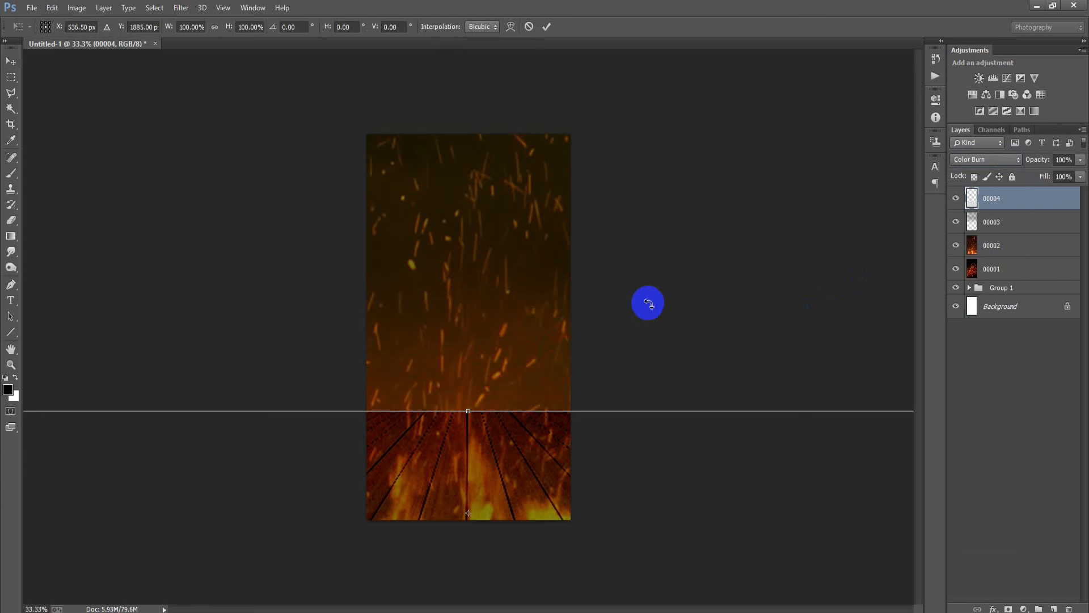
{"action": "key", "text": "ctrl+minus"}
{"action": "key", "text": "ctrl+minus"}
{"action": "key", "text": "ctrl+minus"}
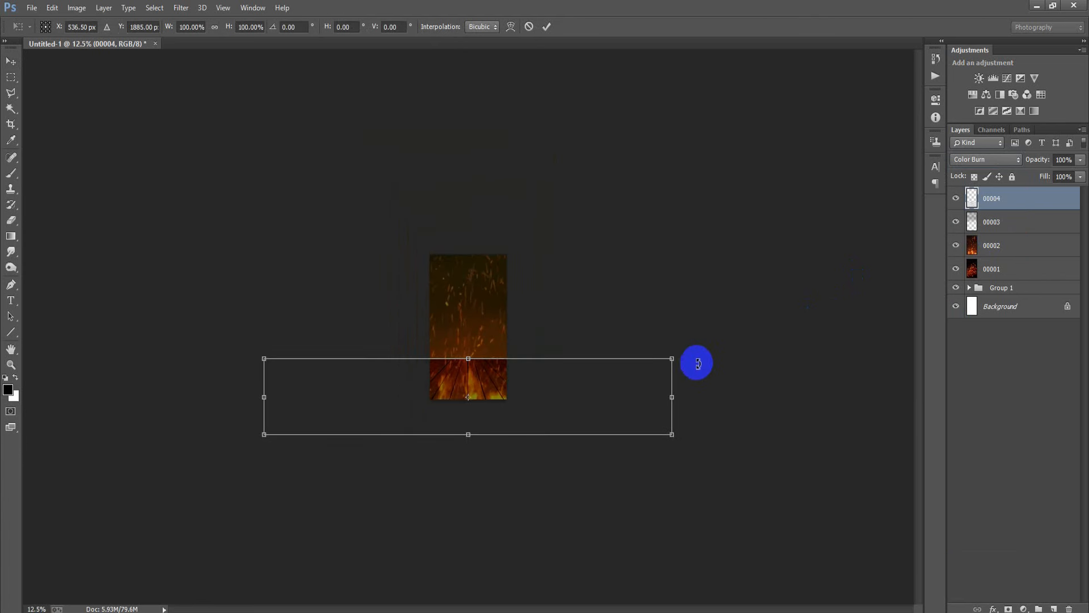
{"action": "left_click_drag", "start_coordinate": [674, 357], "coordinate": [687, 355]}
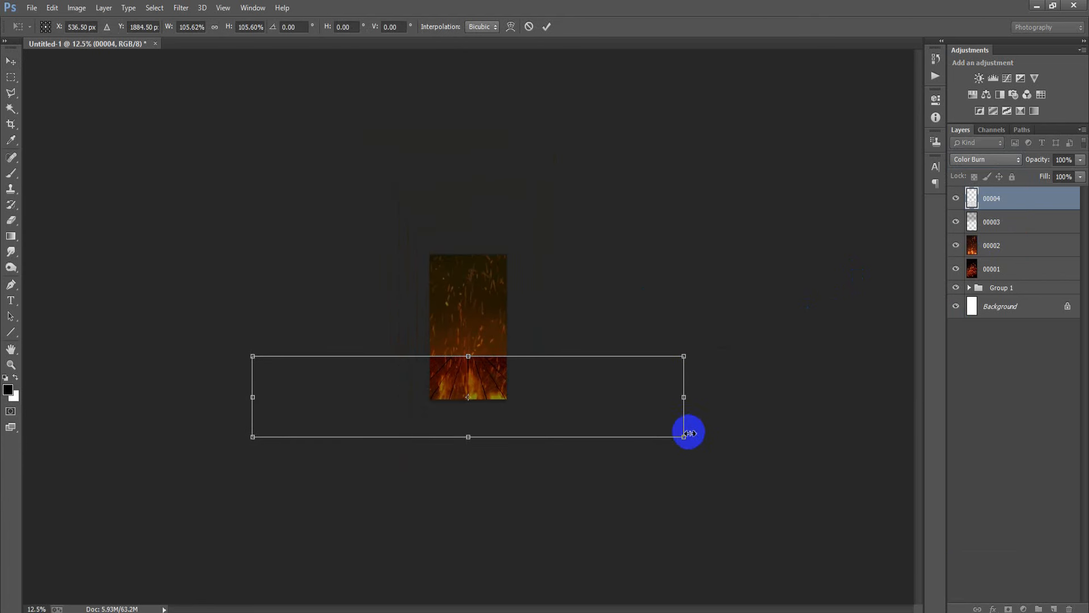
{"action": "left_click_drag", "start_coordinate": [688, 439], "coordinate": [693, 438]}
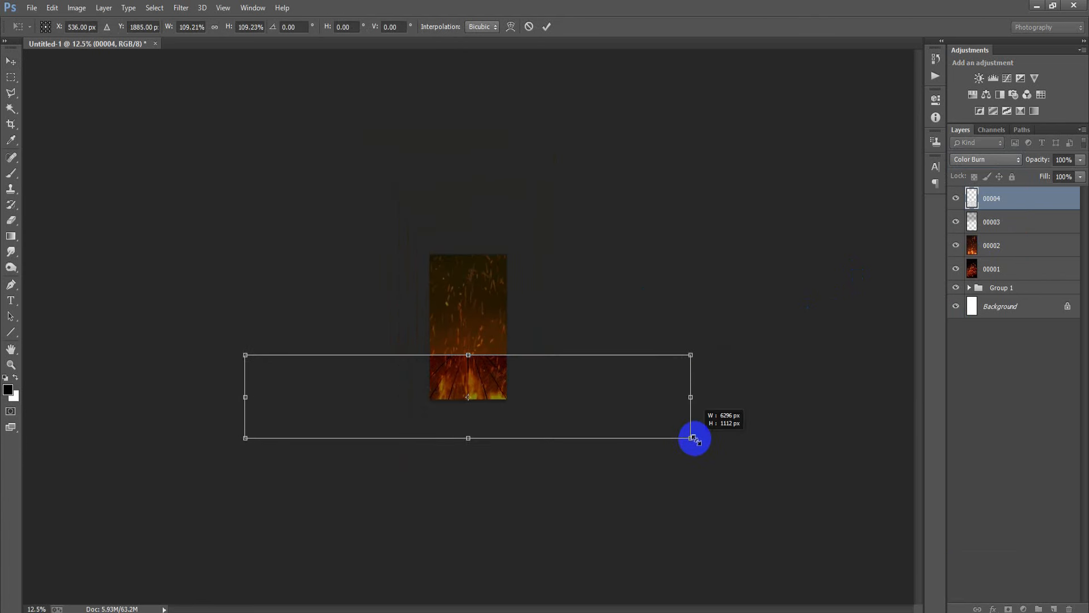
{"action": "left_click", "coordinate": [548, 27]}
Nudge the enlarged floor layer slightly down on the canvas
{"action": "key", "text": "ctrl+plus"}
{"action": "key", "text": "ctrl+plus"}
{"action": "key", "text": "ctrl+plus"}
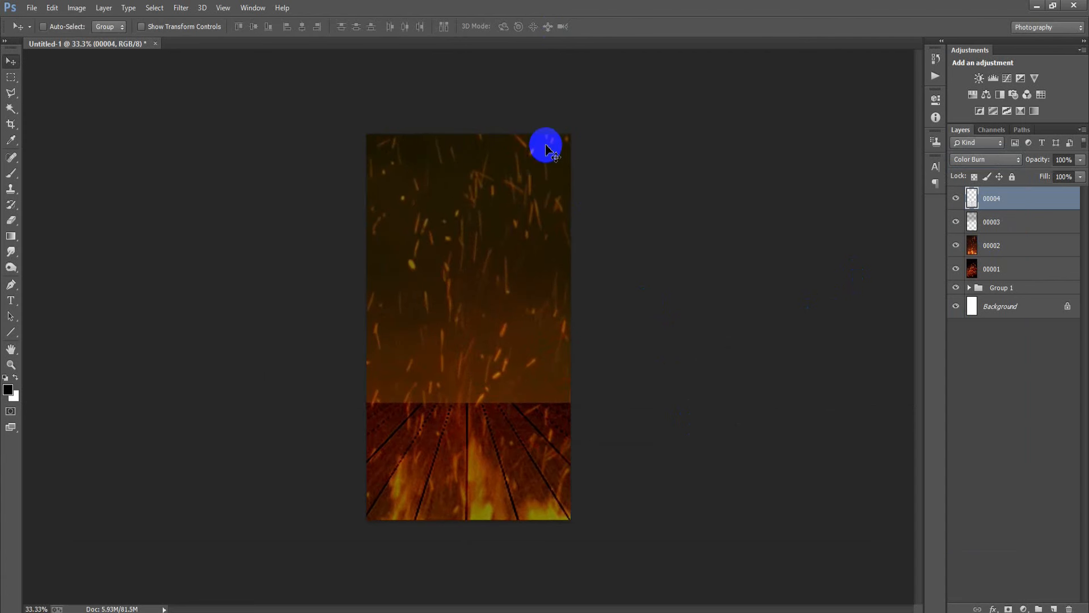
{"action": "key", "text": "shift+Down"}
{"action": "key", "text": "shift+Down"}
{"action": "key", "text": "shift+Down"}
{"action": "key", "text": "shift+Down"}
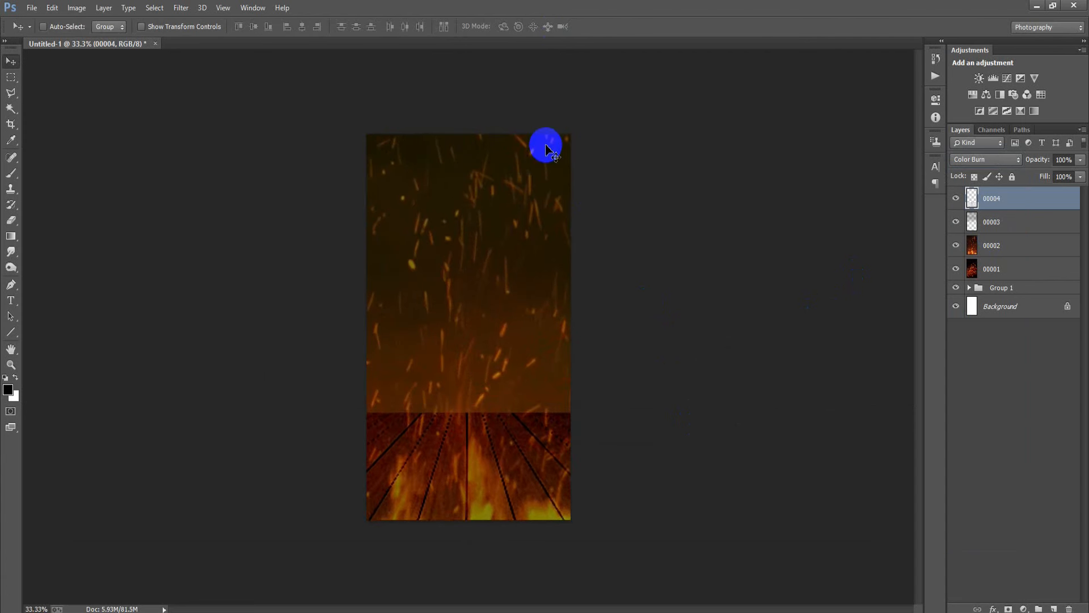
Place the plank wall image 00005 as linked, scaled to about 203% and positioned over the canvas's upper part with its seams centred
{"action": "left_click", "coordinate": [31, 8]}
{"action": "left_click", "coordinate": [94, 240]}
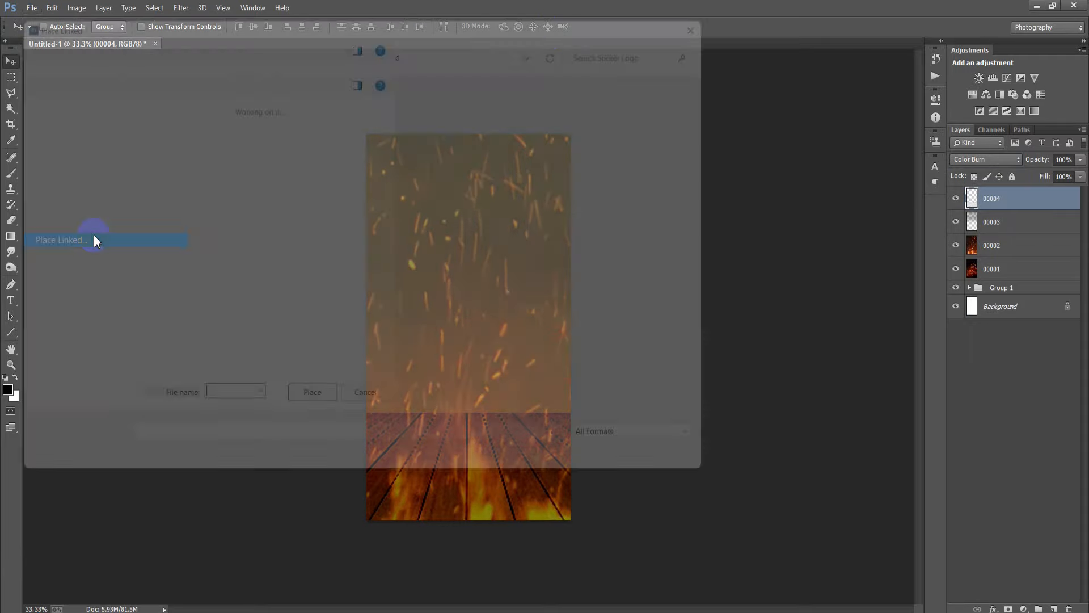
{"action": "double_click", "coordinate": [703, 235]}
{"action": "left_click_drag", "start_coordinate": [571, 434], "coordinate": [665, 539]}
{"action": "left_click_drag", "start_coordinate": [546, 376], "coordinate": [551, 336]}
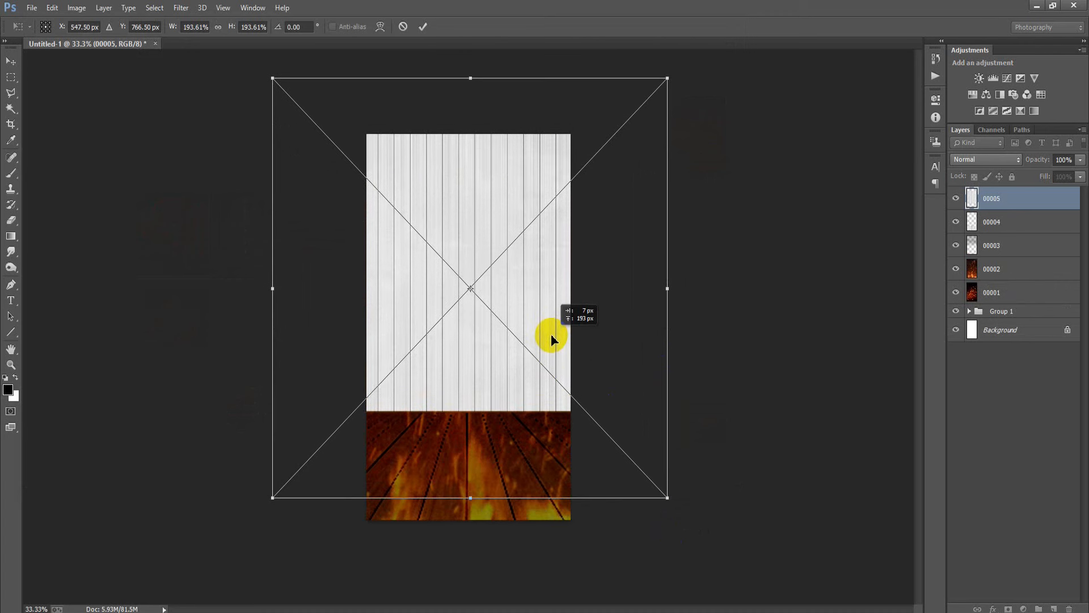
{"action": "left_click_drag", "start_coordinate": [667, 497], "coordinate": [677, 508]}
{"action": "mouse_move", "coordinate": [488, 387]}
{"action": "left_mouse_down"}
{"action": "mouse_move", "coordinate": [489, 366]}
{"action": "mouse_move", "coordinate": [485, 380]}
{"action": "left_mouse_up"}
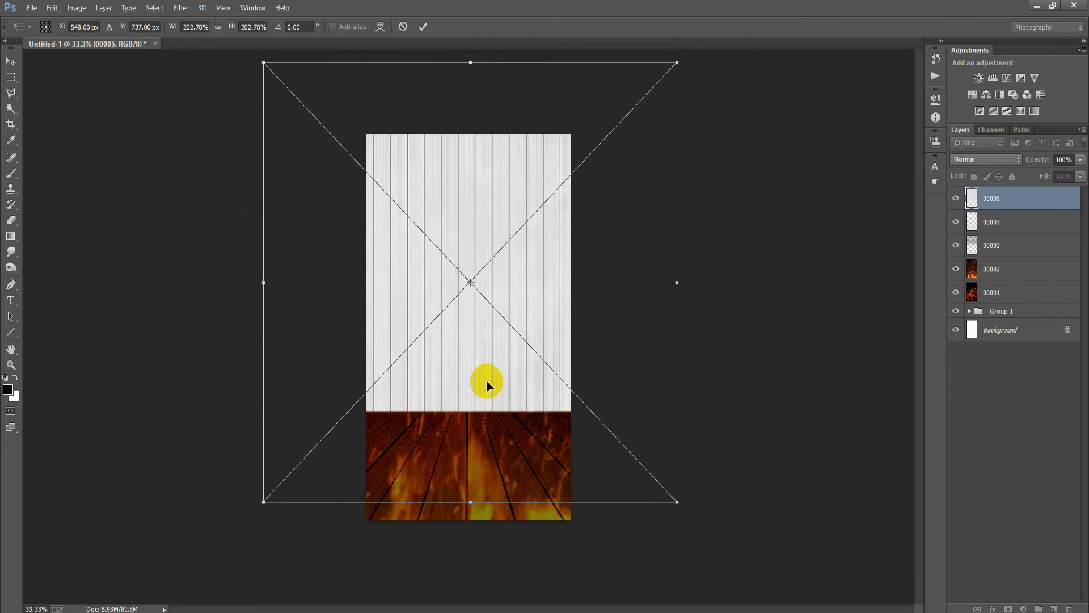
{"action": "left_click", "coordinate": [424, 28]}
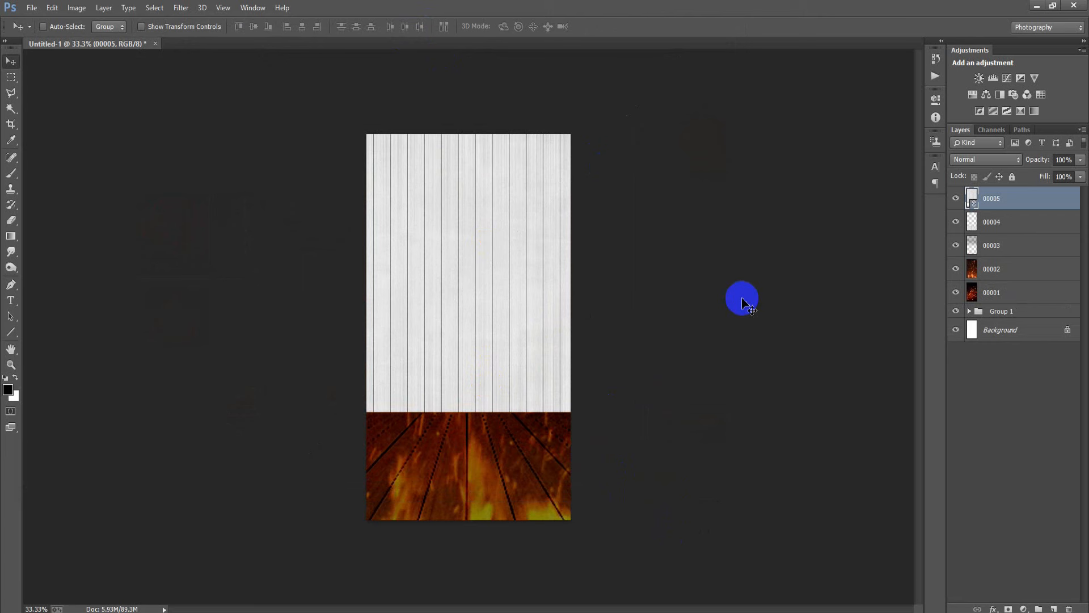
Rasterize the 00005 wall layer and set its blend mode to Color Burn
{"action": "right_click", "coordinate": [997, 212]}
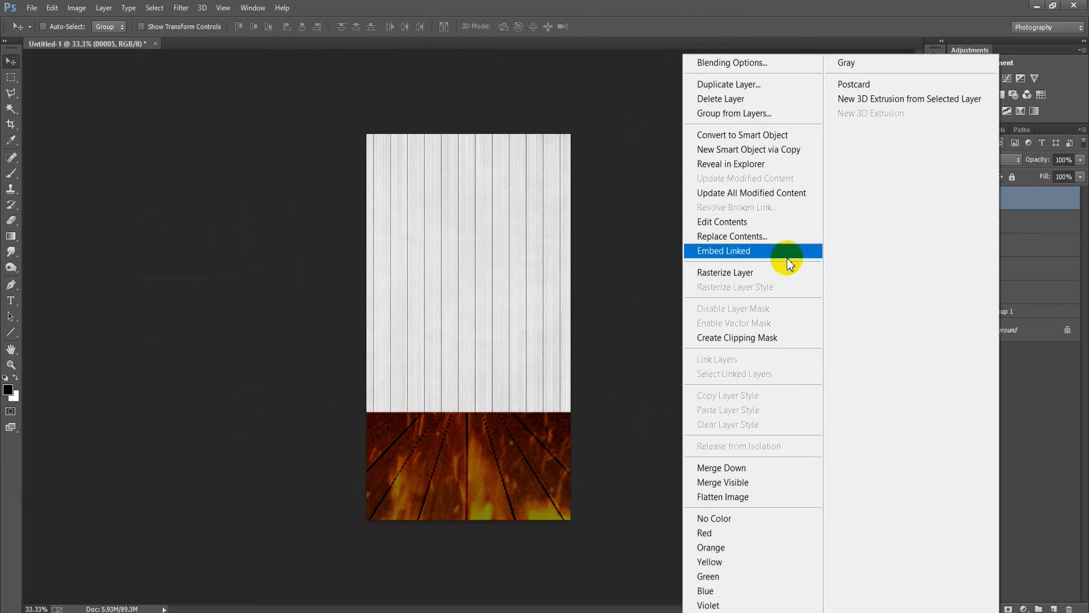
{"action": "left_click", "coordinate": [775, 273]}
{"action": "left_click", "coordinate": [970, 159]}
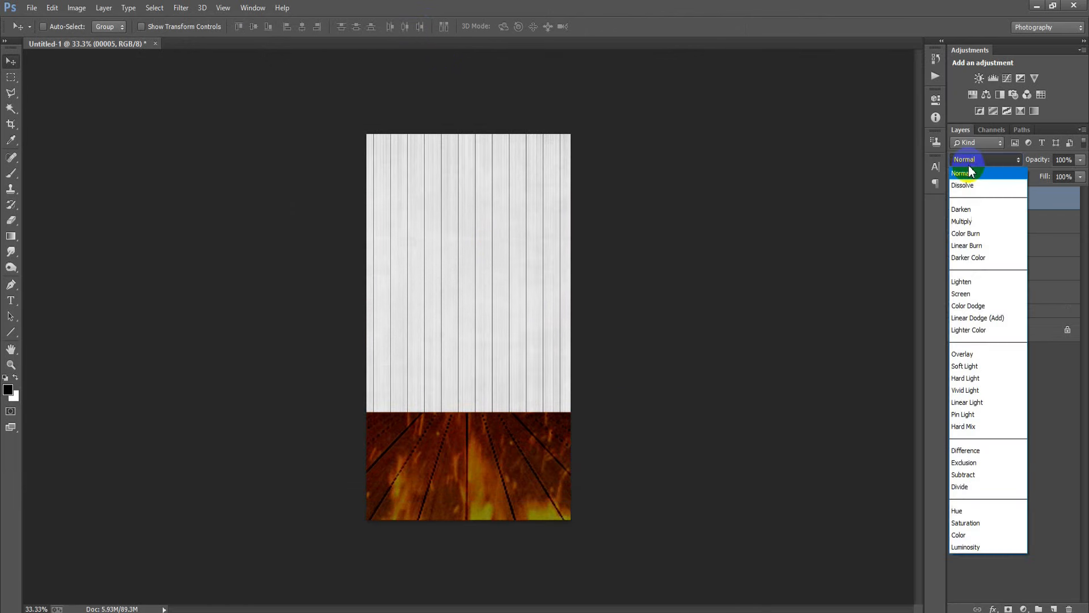
{"action": "left_click", "coordinate": [967, 233]}
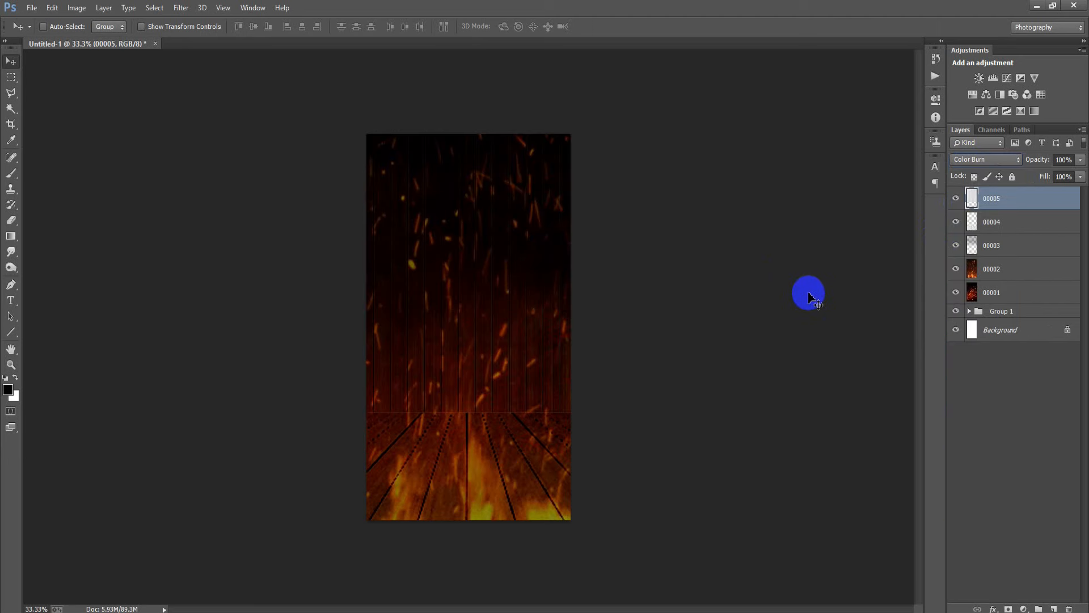
Place the pink glow image 00007 as linked, enlarged beyond the canvas width and centred just above the floor line
{"action": "left_click", "coordinate": [32, 8]}
{"action": "left_click", "coordinate": [62, 241]}
{"action": "double_click", "coordinate": [267, 339]}
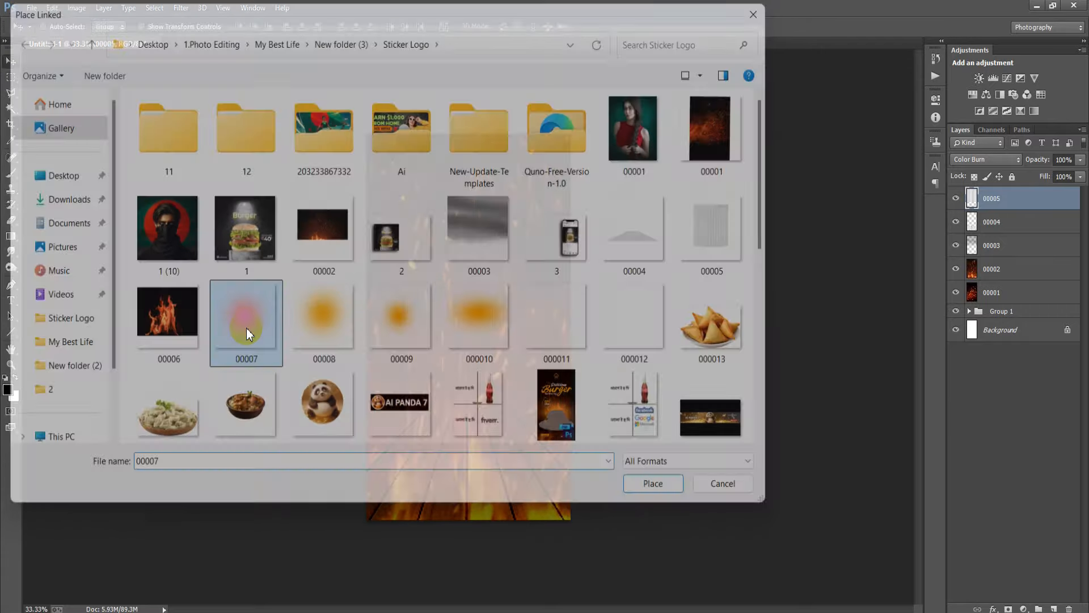
{"action": "left_click_drag", "start_coordinate": [570, 435], "coordinate": [612, 480]}
{"action": "left_click_drag", "start_coordinate": [564, 367], "coordinate": [569, 397]}
{"action": "left_click", "coordinate": [423, 27]}
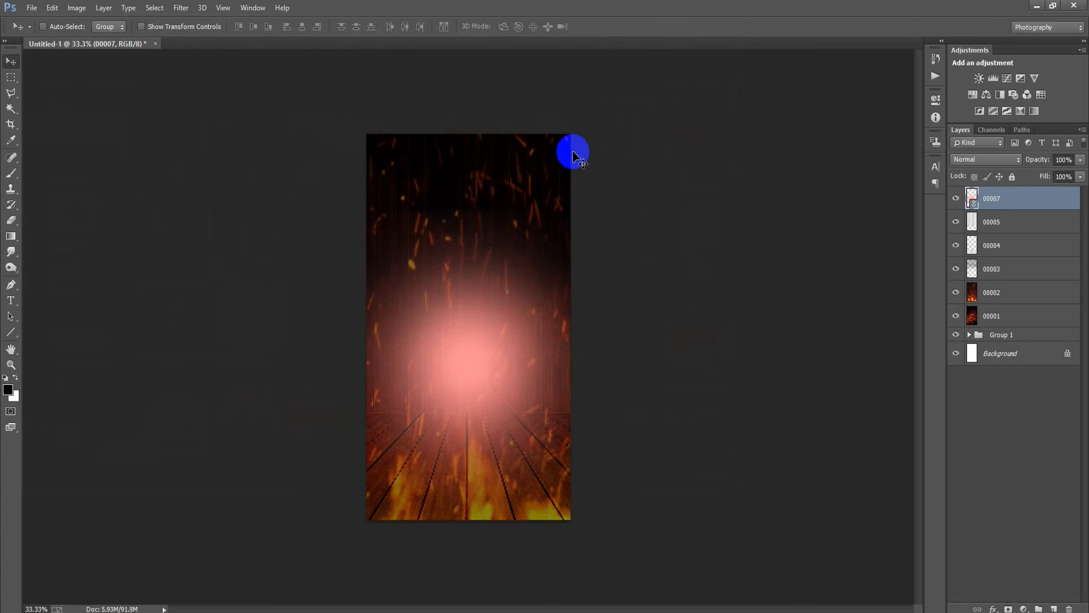
Align the 00007 glow's horizontal centre to the Background layer and rasterize the glow layer
{"action": "left_click", "coordinate": [1012, 366], "text": "ctrl"}
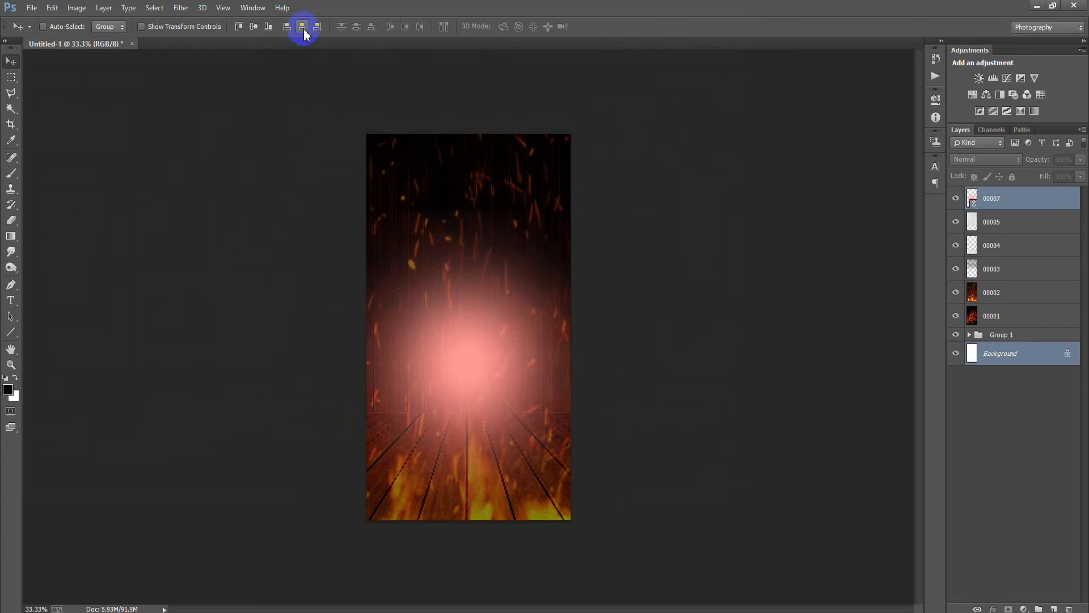
{"action": "right_click", "coordinate": [1041, 214]}
{"action": "left_click", "coordinate": [747, 273]}
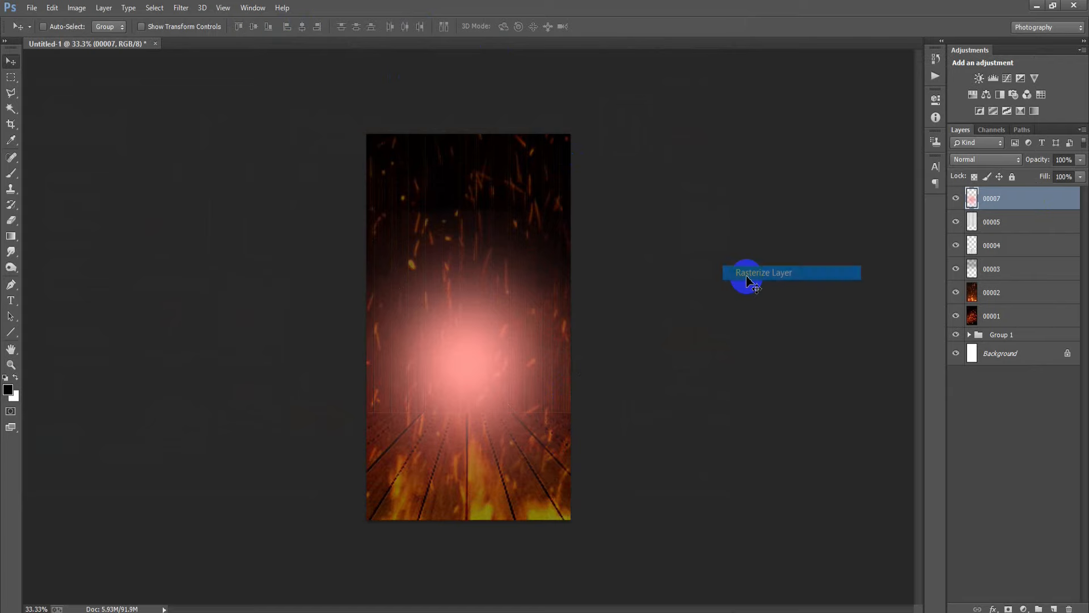
Place the orange glow 00008 as linked, scaled to about 97% and centred over the pink glow, and rasterize it
{"action": "left_click", "coordinate": [32, 8]}
{"action": "left_click", "coordinate": [68, 238]}
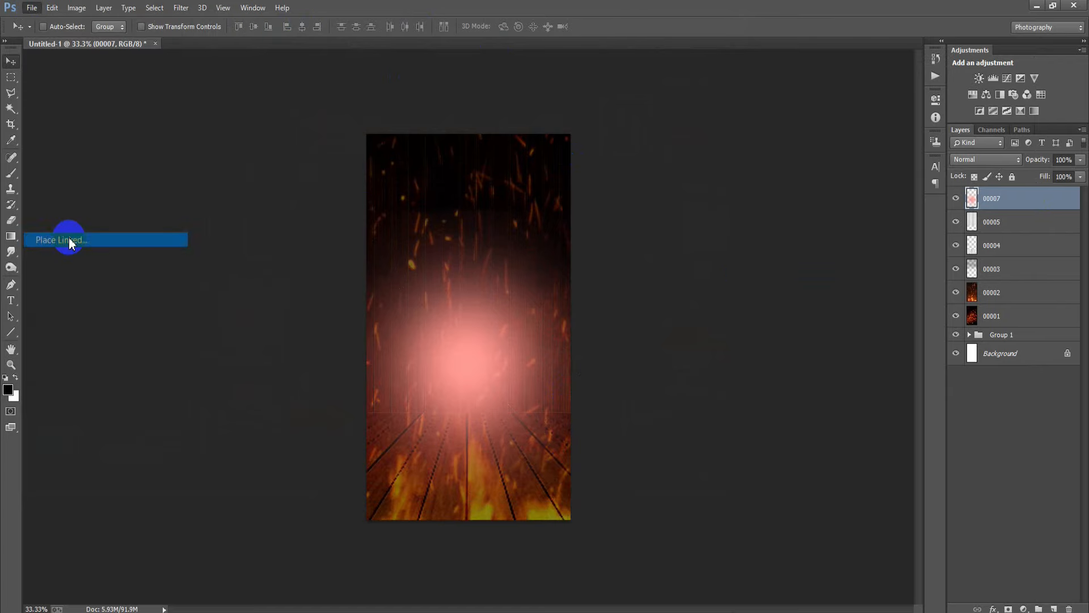
{"action": "double_click", "coordinate": [323, 318]}
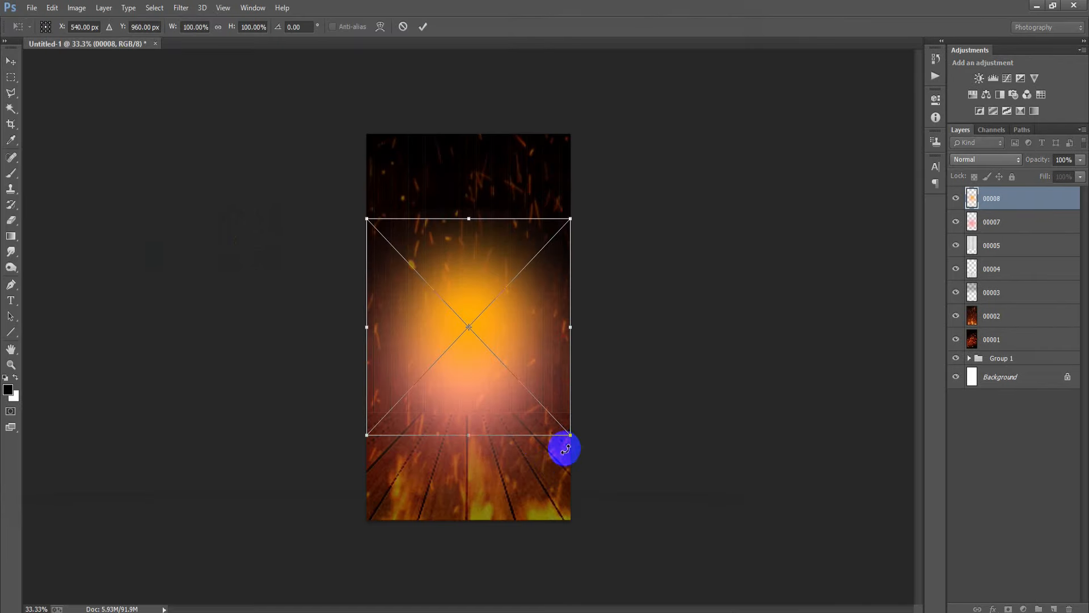
{"action": "left_click_drag", "start_coordinate": [567, 436], "coordinate": [573, 441]}
{"action": "left_click_drag", "start_coordinate": [549, 370], "coordinate": [549, 409]}
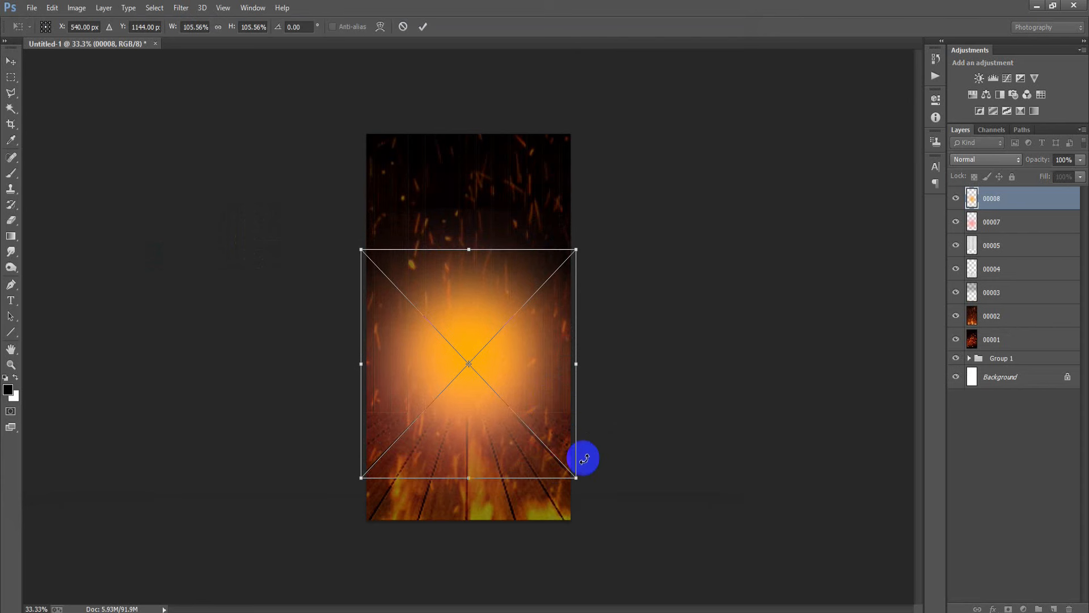
{"action": "left_click_drag", "start_coordinate": [574, 479], "coordinate": [563, 474]}
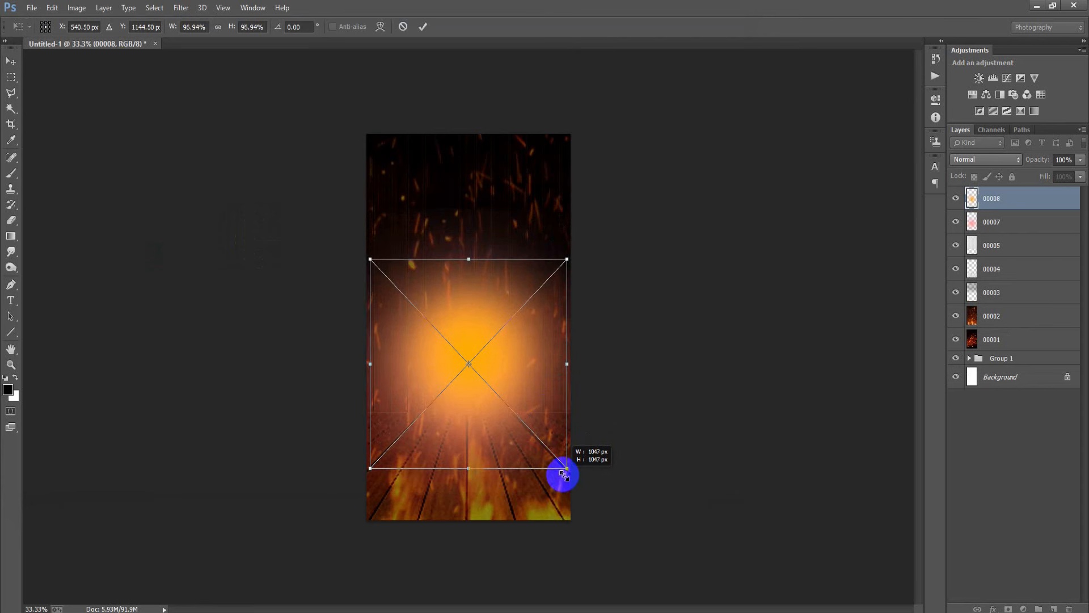
{"action": "left_click", "coordinate": [424, 27]}
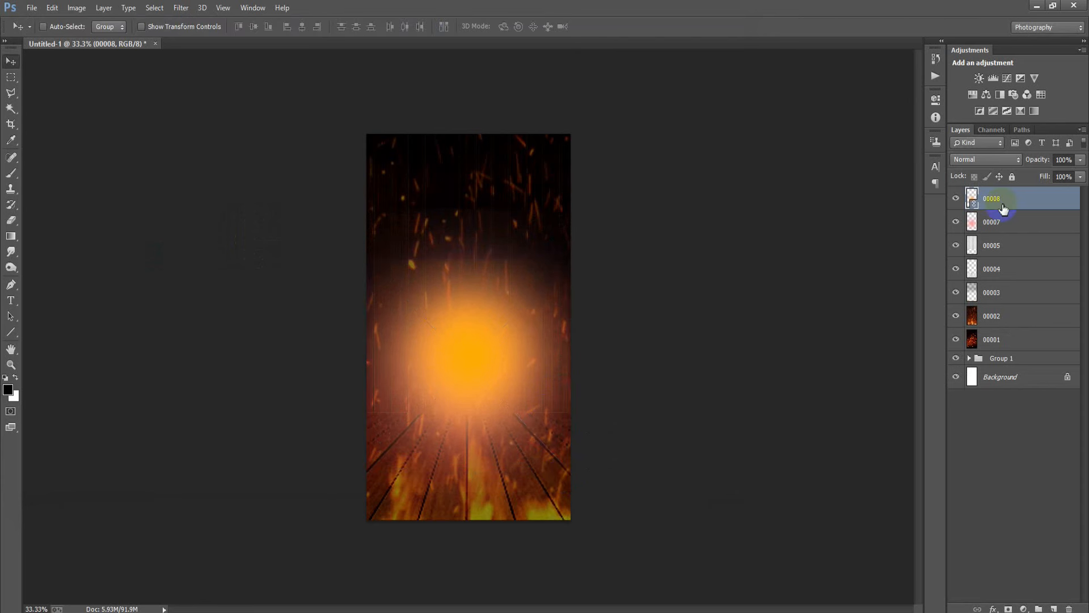
{"action": "right_click", "coordinate": [1006, 206]}
{"action": "left_click", "coordinate": [789, 271]}
Place the small orange glow 00009 as linked at the lower left of the main glow and rasterize it
{"action": "left_click", "coordinate": [39, 11]}
{"action": "left_click", "coordinate": [88, 241]}
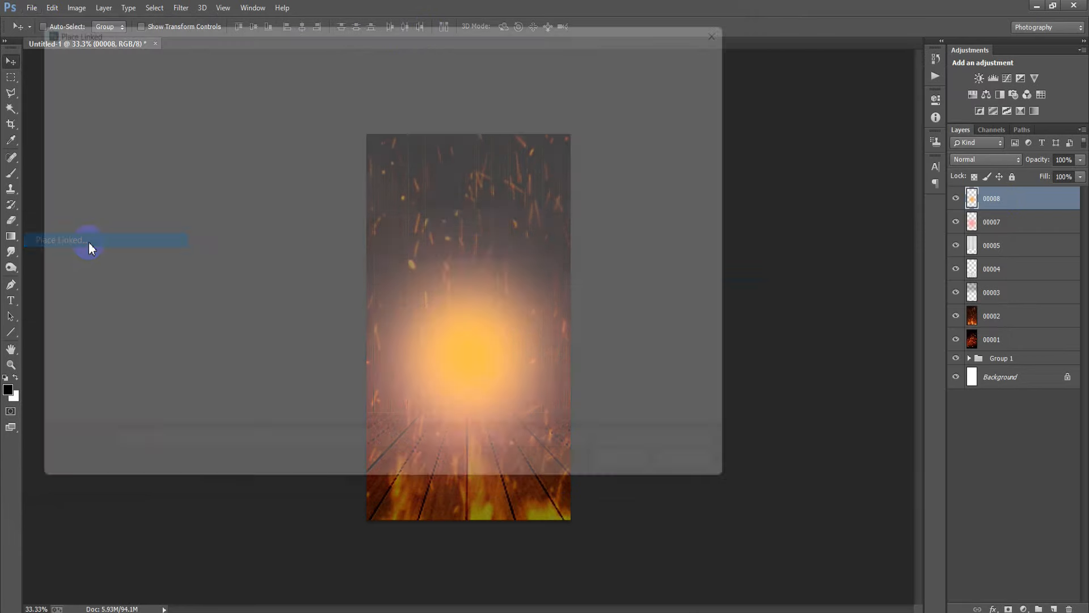
{"action": "left_click", "coordinate": [409, 318]}
{"action": "left_click", "coordinate": [653, 489]}
{"action": "left_click_drag", "start_coordinate": [518, 334], "coordinate": [469, 416]}
{"action": "left_click", "coordinate": [423, 26]}
{"action": "right_click", "coordinate": [983, 210]}
{"action": "left_click", "coordinate": [822, 270]}
Add a layer mask to the 00008 glow and fade its upper part with a short vertical black-to-transparent linear gradient
{"action": "left_click", "coordinate": [992, 225]}
{"action": "left_click", "coordinate": [954, 227]}
{"action": "left_click", "coordinate": [957, 226]}
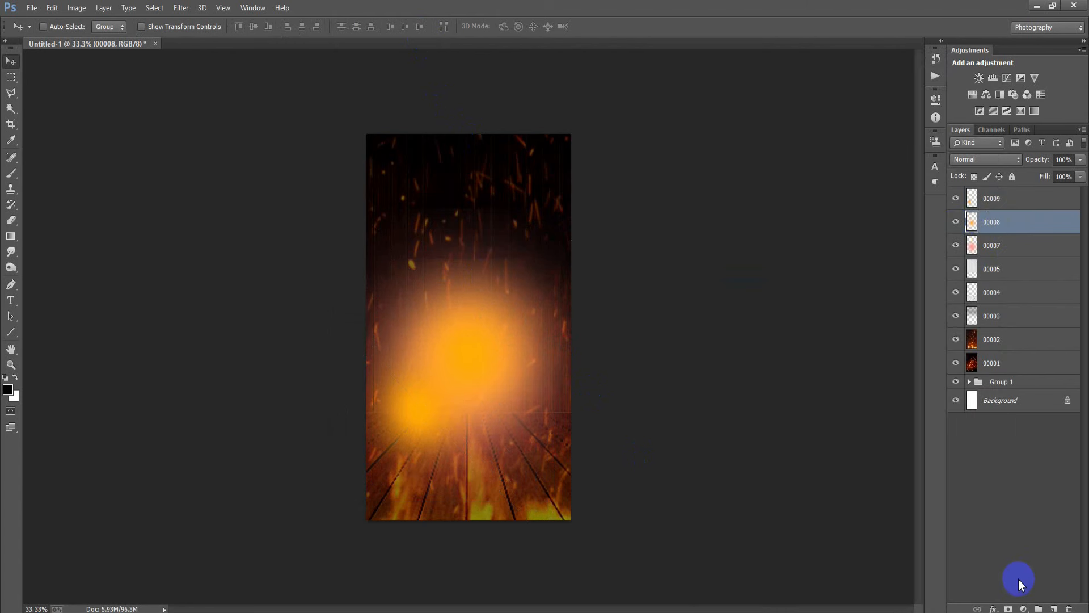
{"action": "left_click", "coordinate": [1009, 609]}
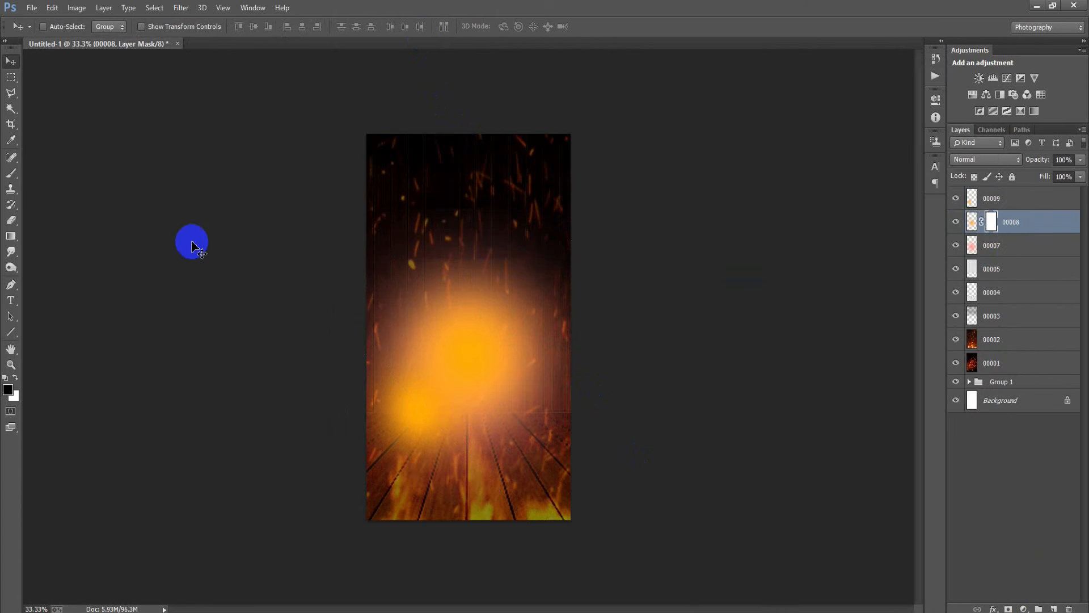
{"action": "left_click", "coordinate": [11, 238]}
{"action": "left_click", "coordinate": [51, 234]}
{"action": "left_click_drag", "start_coordinate": [493, 200], "coordinate": [499, 256]}
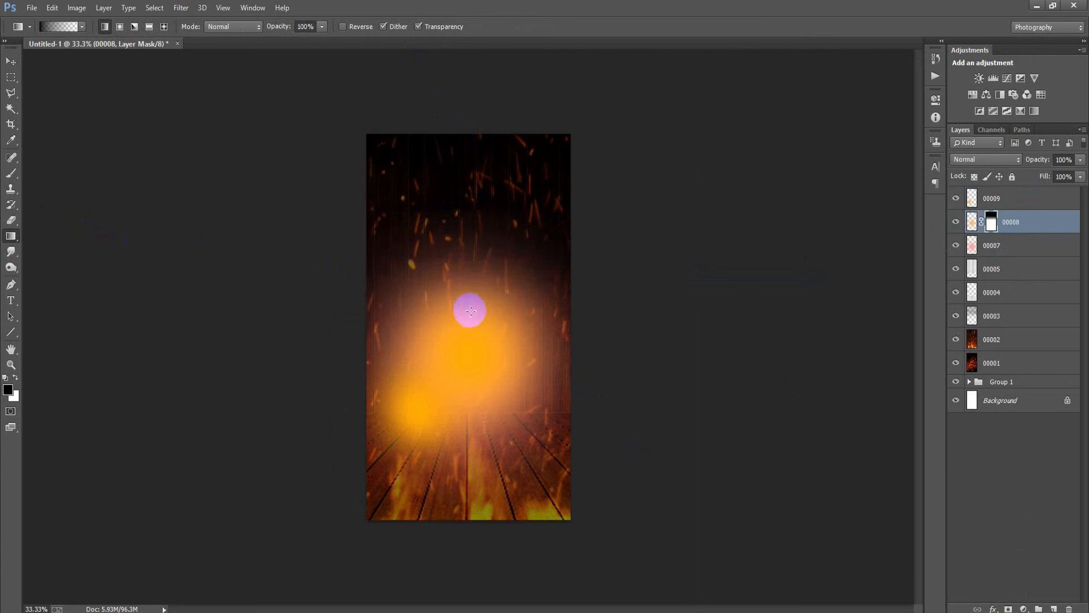
{"action": "left_click", "coordinate": [11, 61]}
Place the wide orange glow 000010 as linked above layer 00009, positioned over the main glow just above the floor
{"action": "left_click", "coordinate": [1027, 204]}
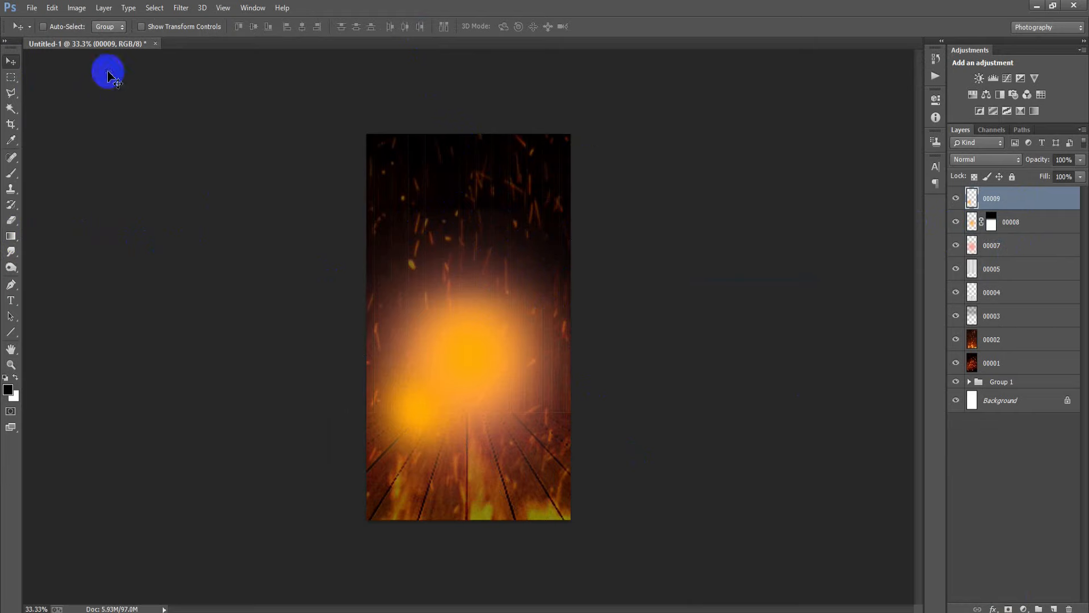
{"action": "left_click", "coordinate": [32, 8]}
{"action": "left_click", "coordinate": [170, 238]}
{"action": "double_click", "coordinate": [492, 332]}
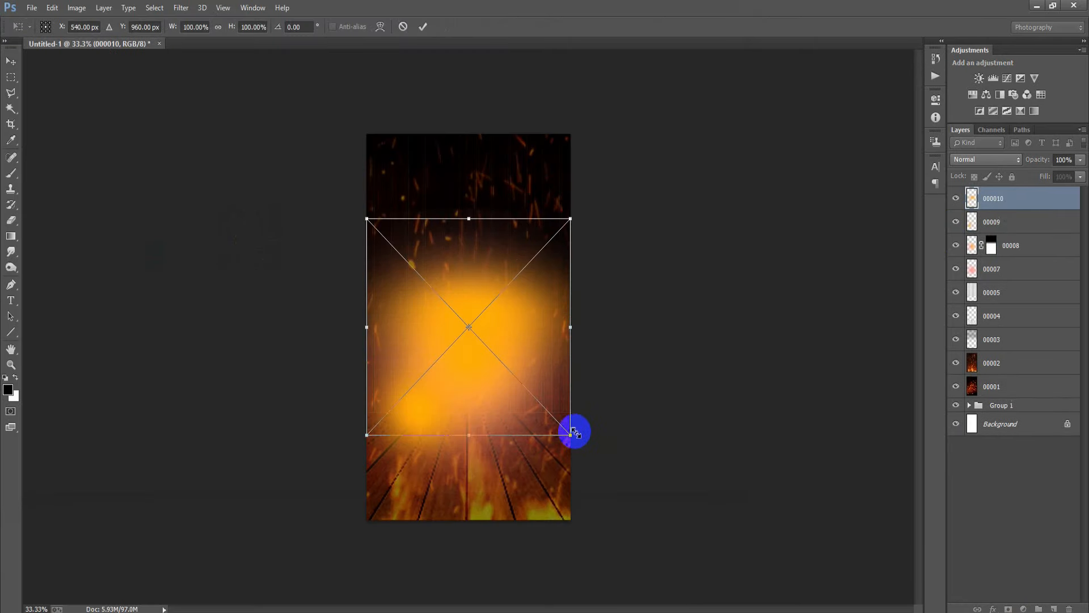
{"action": "left_click_drag", "start_coordinate": [592, 445], "coordinate": [593, 445]}
{"action": "left_click_drag", "start_coordinate": [545, 342], "coordinate": [554, 404]}
{"action": "left_click", "coordinate": [422, 26]}
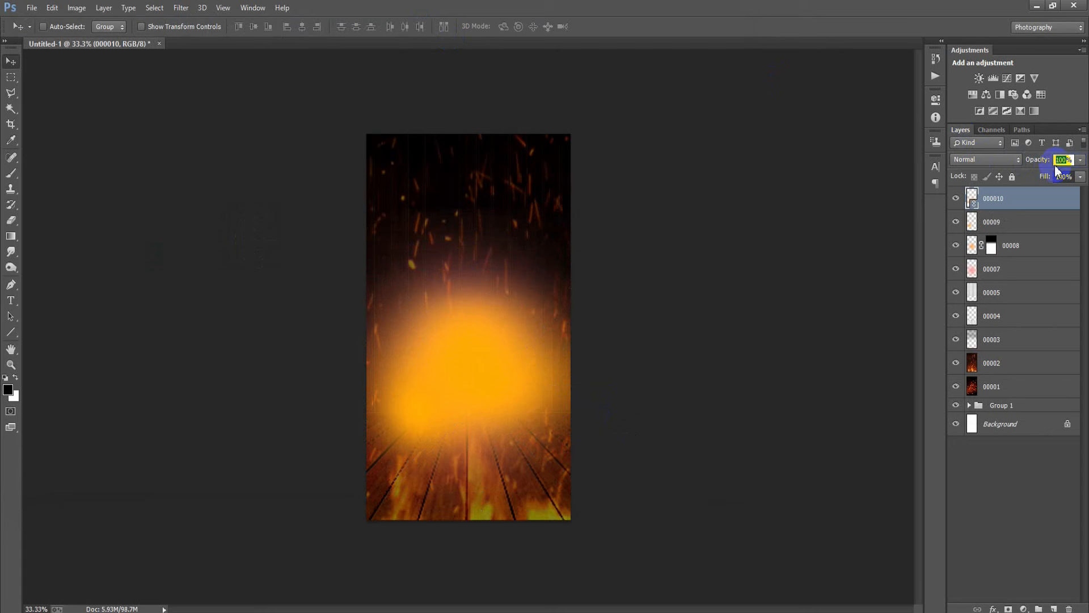
Set the 000010 glow layer's opacity to 37% and rasterize it
{"action": "left_click", "coordinate": [812, 223]}
{"action": "type", "text": "37"}
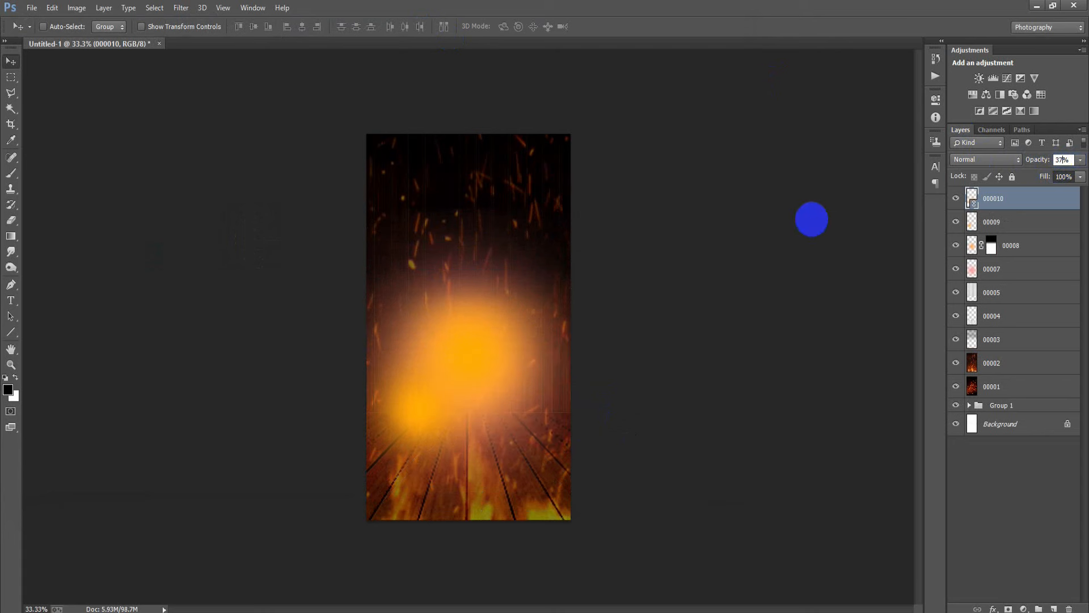
{"action": "type", "text": "7"}
{"action": "right_click", "coordinate": [999, 199]}
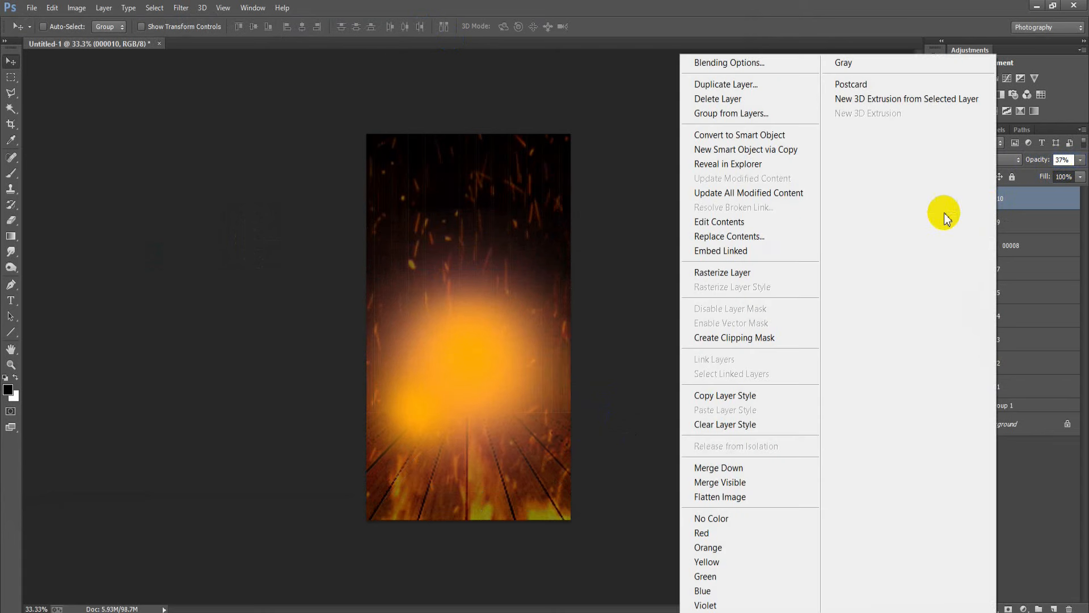
{"action": "left_click", "coordinate": [783, 272]}
Place the flame image 00006 as linked at its default size in the middle of the canvas
{"action": "left_click", "coordinate": [32, 7]}
{"action": "left_click", "coordinate": [139, 238]}
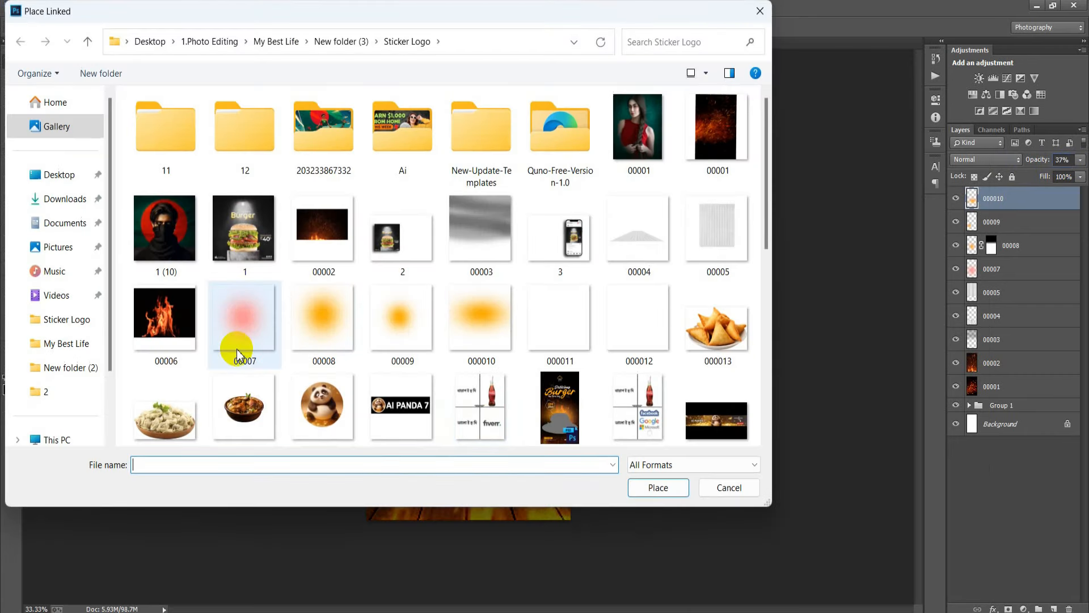
{"action": "left_click", "coordinate": [164, 317]}
{"action": "left_click", "coordinate": [657, 488]}
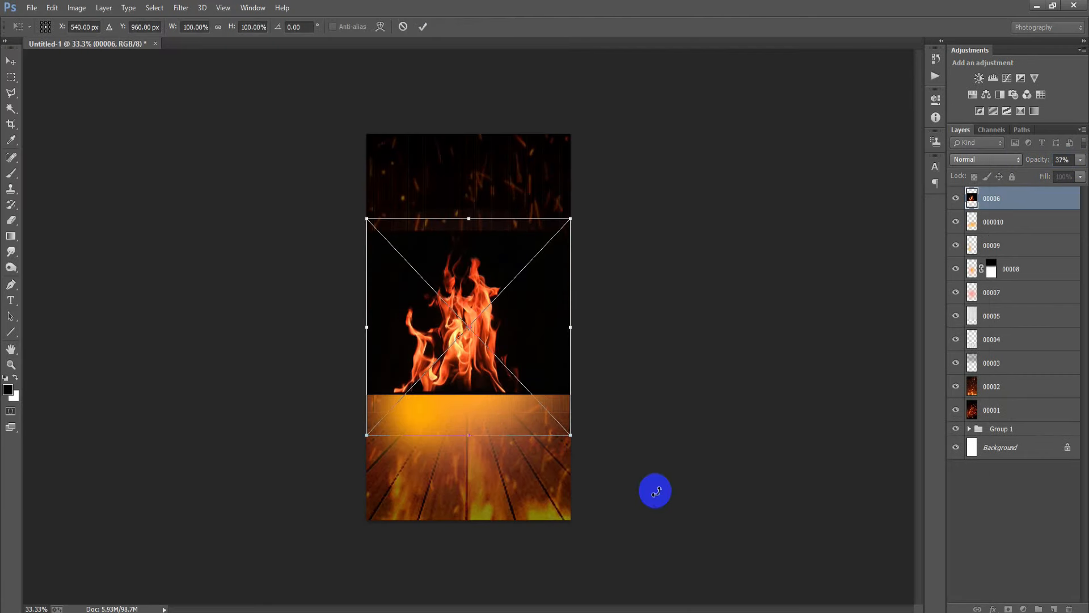
{"action": "left_click", "coordinate": [423, 27]}
Rasterize the 00006 flame layer and set its blend mode to Screen
{"action": "right_click", "coordinate": [990, 199]}
{"action": "left_click", "coordinate": [790, 272]}
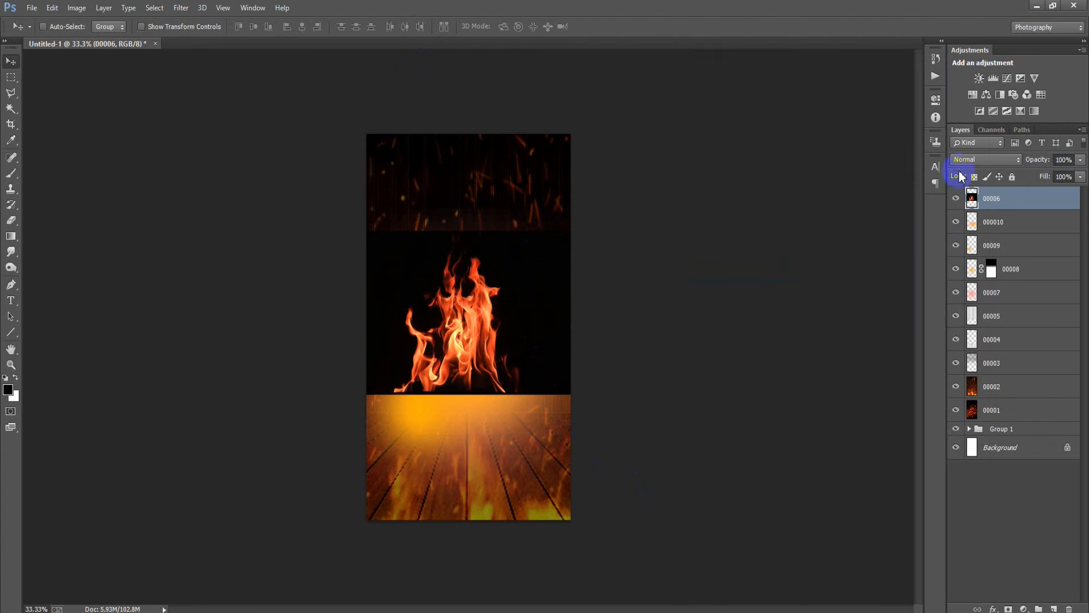
{"action": "left_click", "coordinate": [964, 160]}
{"action": "left_click", "coordinate": [961, 294]}
Enlarge the 00006 flame layer to about 124% with Free Transform and move it down so the flames stand on the plank floor
{"action": "key", "text": "ctrl+t"}
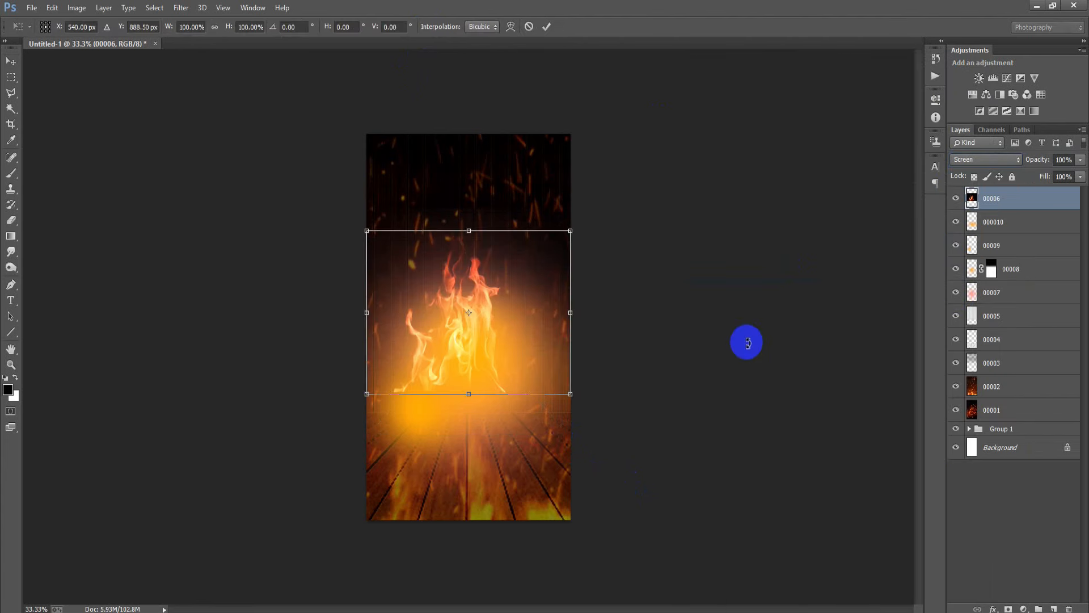
{"action": "left_click_drag", "start_coordinate": [568, 392], "coordinate": [615, 450]}
{"action": "left_click_drag", "start_coordinate": [519, 379], "coordinate": [532, 397]}
{"action": "left_click_drag", "start_coordinate": [636, 454], "coordinate": [620, 431]}
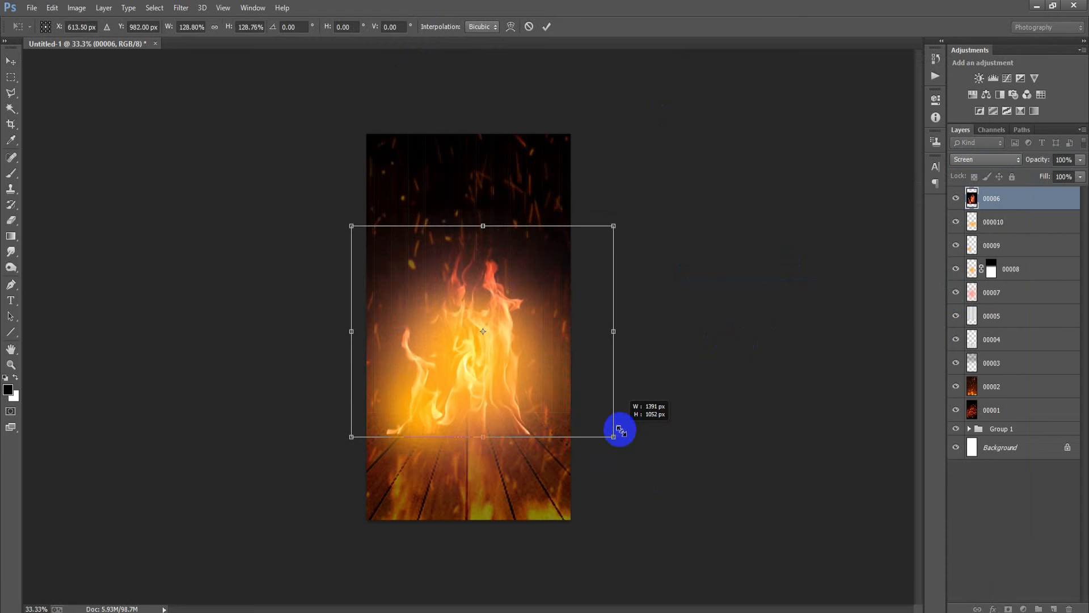
{"action": "mouse_move", "coordinate": [571, 380]}
{"action": "left_mouse_down"}
{"action": "mouse_move", "coordinate": [570, 390]}
{"action": "mouse_move", "coordinate": [572, 377]}
{"action": "left_mouse_up"}
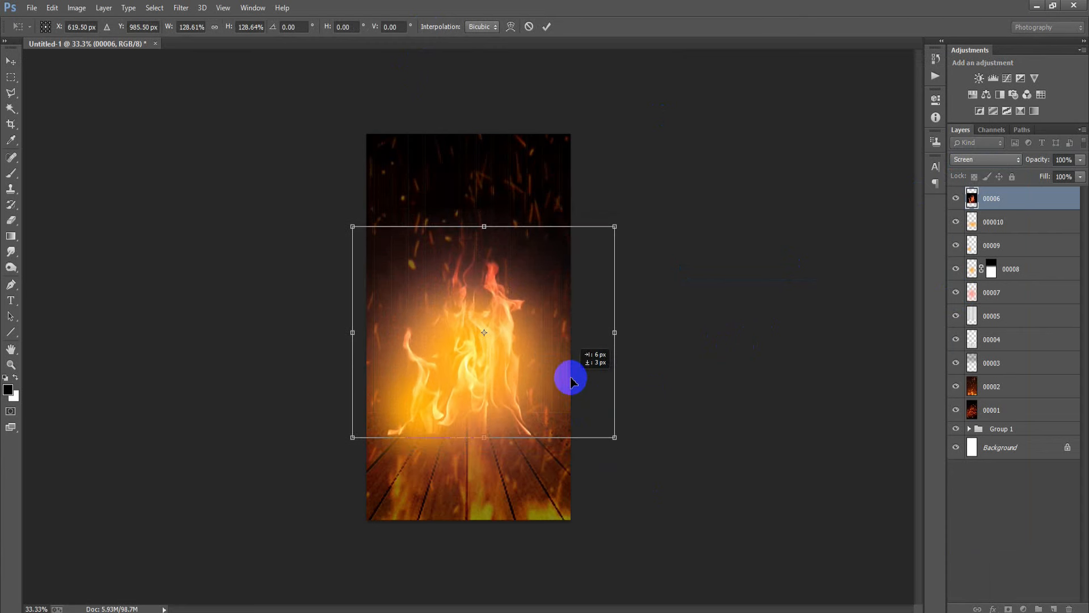
{"action": "left_click_drag", "start_coordinate": [615, 435], "coordinate": [611, 433]}
{"action": "left_click_drag", "start_coordinate": [549, 372], "coordinate": [549, 376]}
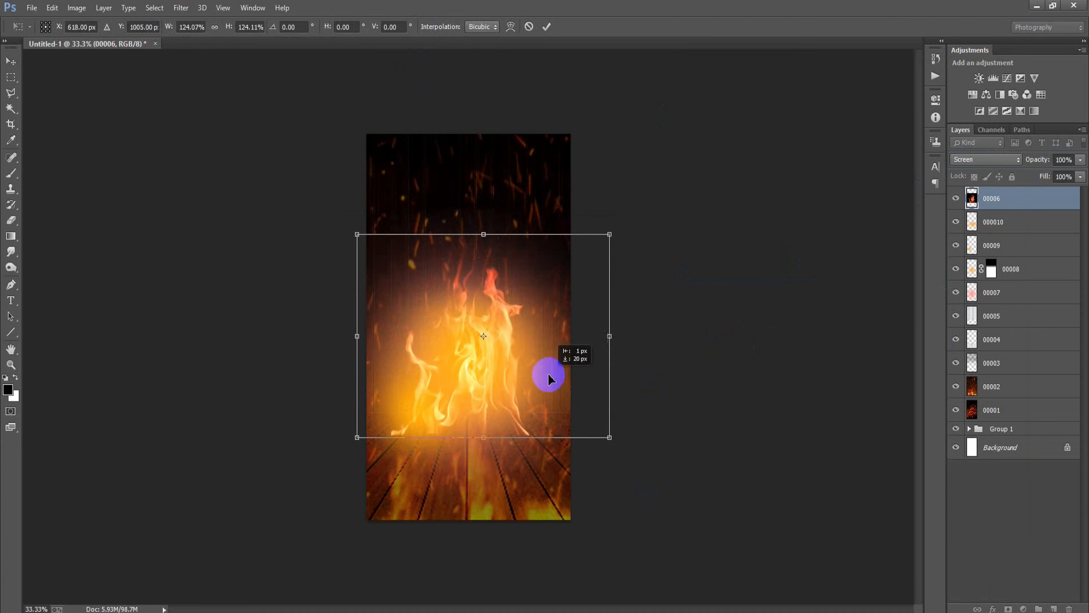
{"action": "left_click", "coordinate": [546, 26]}
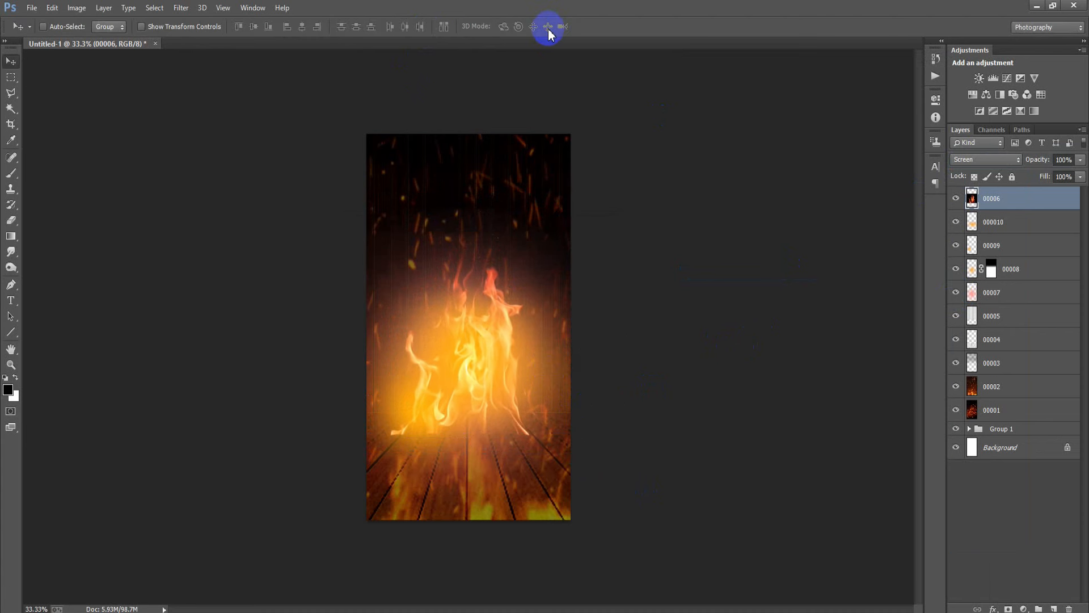
Align the 00006 flame layer's horizontal centre to the Background layer
{"action": "left_click", "coordinate": [1024, 456], "text": "ctrl"}
{"action": "left_click", "coordinate": [301, 27]}
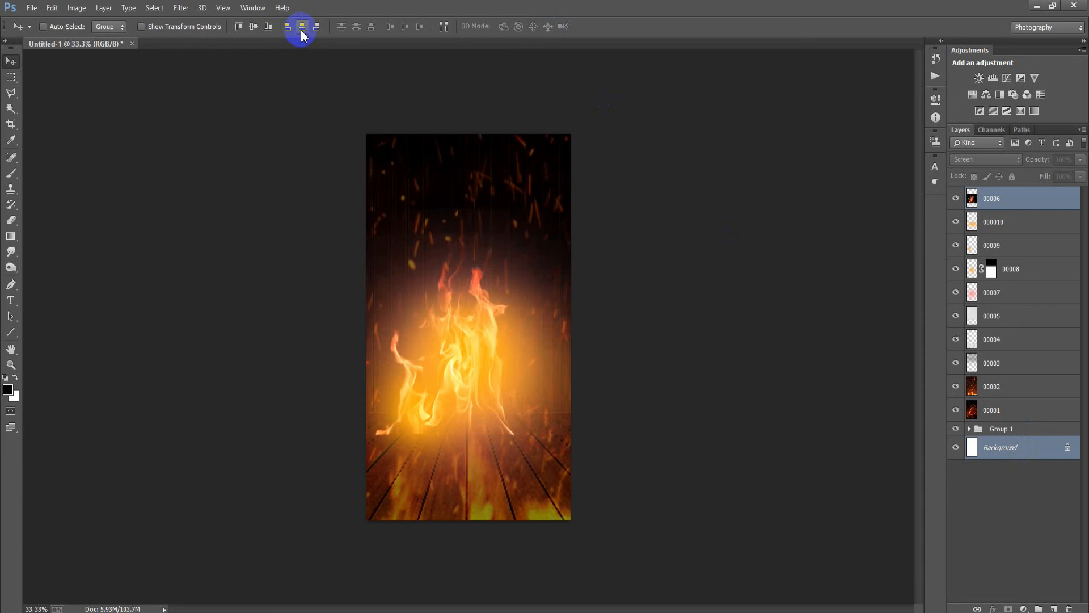
{"action": "left_click", "coordinate": [768, 276]}
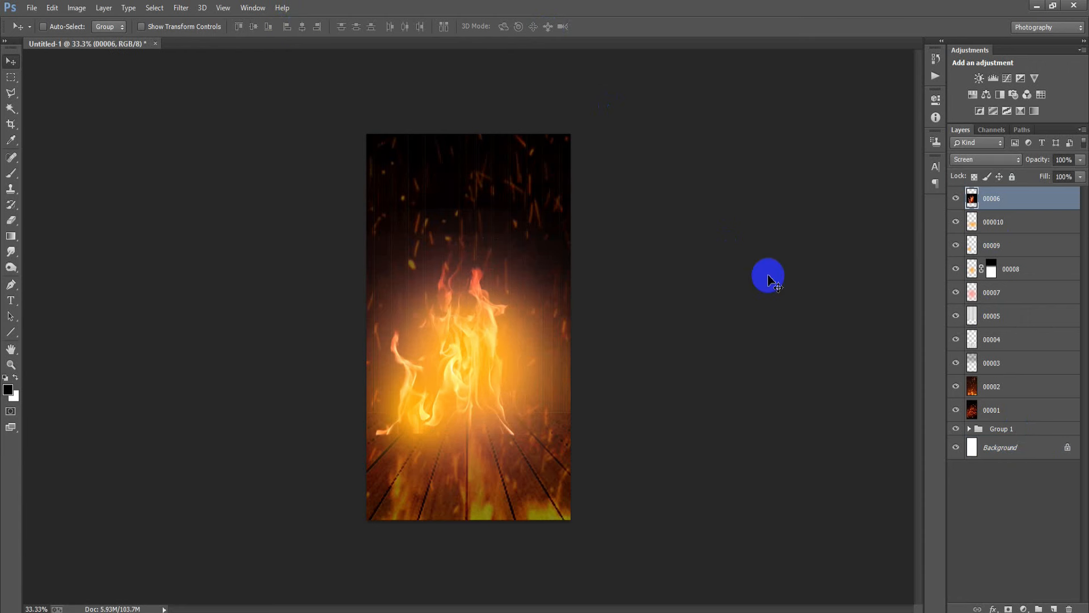
Nudge the 00006 flame layer right so the flames stand near the middle of the orange glow, and fine-tune its height
{"action": "key", "text": "Right"}
{"action": "key", "text": "Right"}
{"action": "key", "text": "Right"}
{"action": "key", "text": "Right"}
{"action": "key", "text": "Right"}
{"action": "key", "text": "Right"}
{"action": "key", "text": "Right"}
{"action": "key", "text": "Right"}
{"action": "key", "text": "Right"}
{"action": "key", "text": "Right"}
{"action": "key", "text": "Right"}
{"action": "key", "text": "Right"}
{"action": "key", "text": "Right"}
{"action": "key", "text": "Right"}
{"action": "key", "text": "Right"}
{"action": "key", "text": "Right"}
{"action": "key", "text": "Right"}
{"action": "key", "text": "Right"}
{"action": "key", "text": "Right"}
{"action": "key", "text": "Right"}
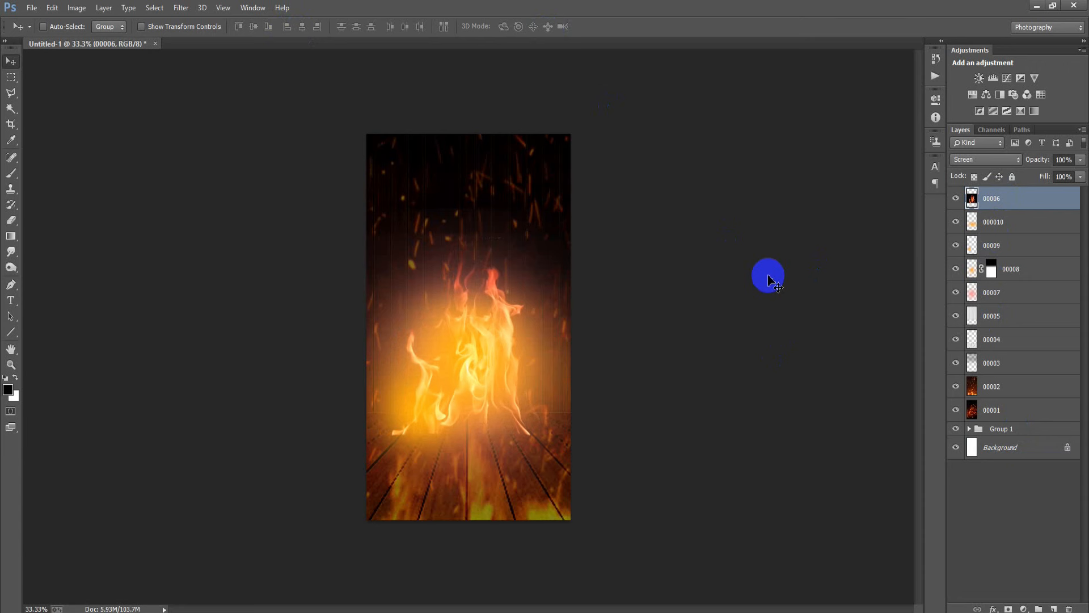
{"action": "key", "text": "Up"}
{"action": "key", "text": "Up"}
{"action": "key", "text": "Up"}
{"action": "key", "text": "Up"}
{"action": "key", "text": "Up"}
{"action": "key", "text": "Up"}
{"action": "key", "text": "Up"}
{"action": "key", "text": "Up"}
{"action": "key", "text": "Down"}
{"action": "key", "text": "Down"}
{"action": "key", "text": "Down"}
{"action": "key", "text": "Down"}
{"action": "key", "text": "Down"}
{"action": "key", "text": "Down"}
{"action": "key", "text": "Down"}
{"action": "key", "text": "Down"}
{"action": "key", "text": "Down"}
{"action": "key", "text": "Down"}
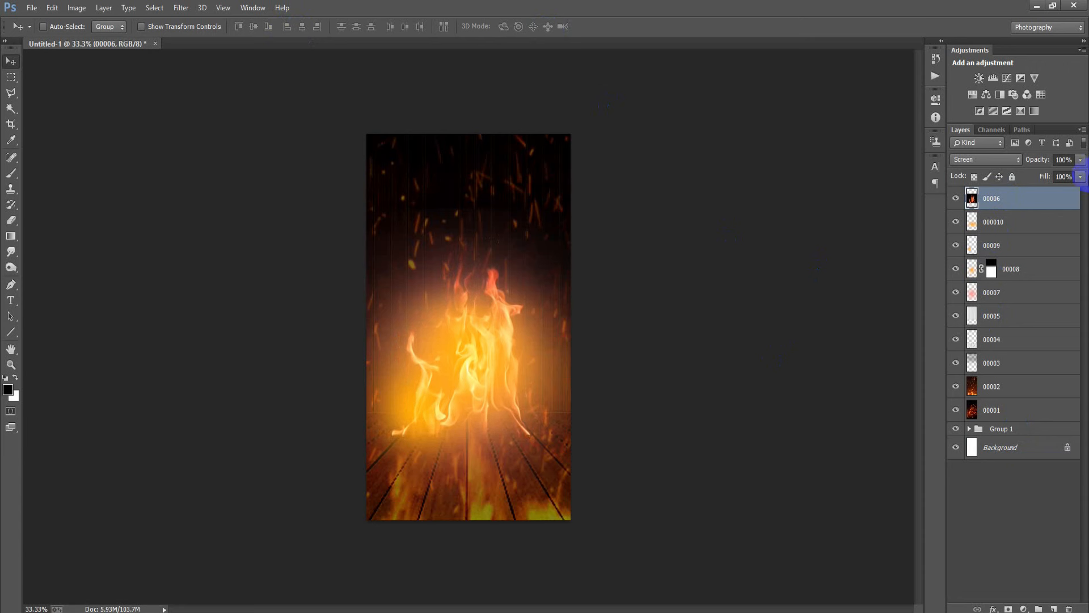
Group all the fire, plank and glow layers from 00006 down to 00001
{"action": "left_click", "coordinate": [1014, 407], "text": "shift"}
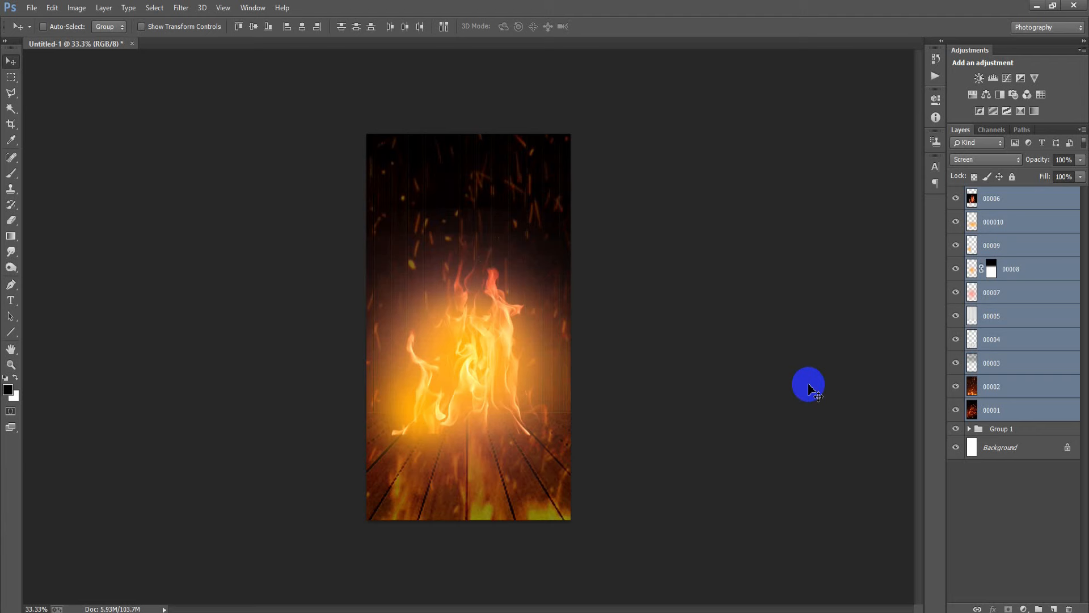
{"action": "key", "text": "ctrl+g"}
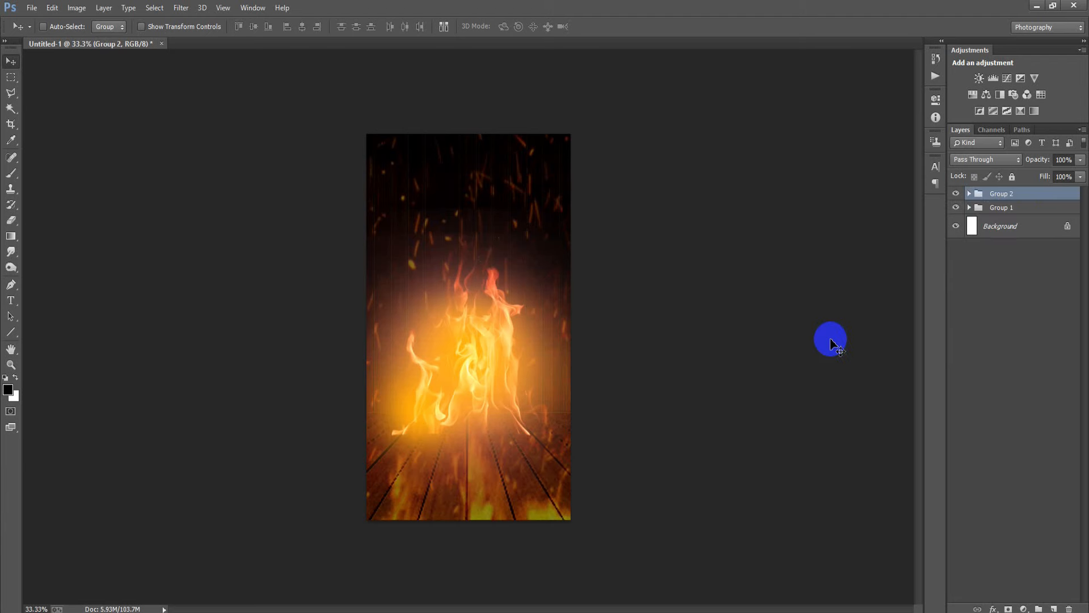
Place the samosa plate image 000013 as linked, scale it to about 7.35%, and stand it on the plank floor
{"action": "left_click", "coordinate": [32, 7]}
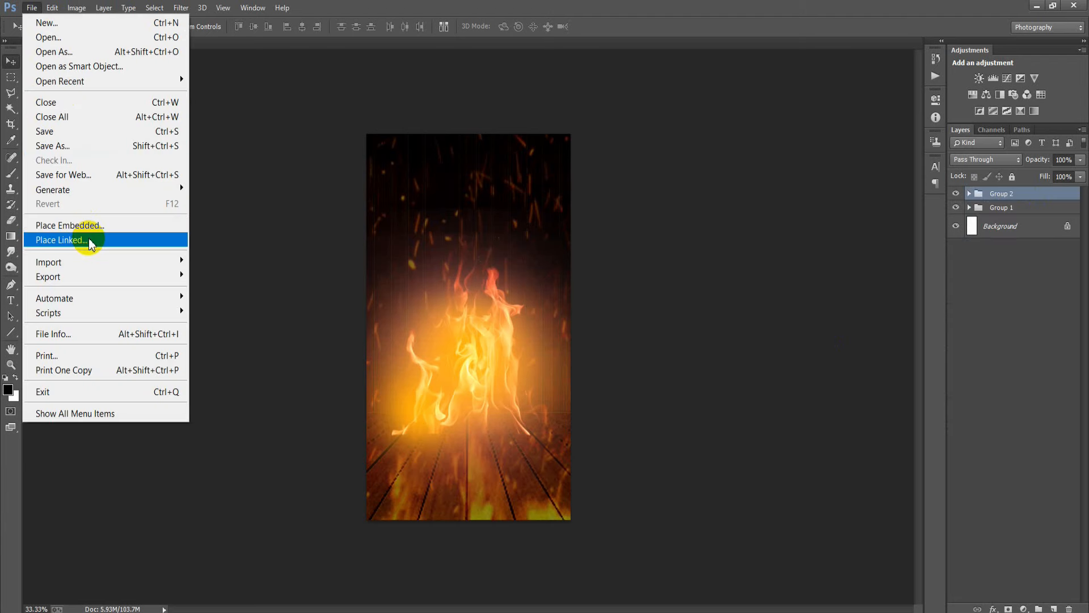
{"action": "left_click", "coordinate": [90, 241]}
{"action": "left_click", "coordinate": [704, 351]}
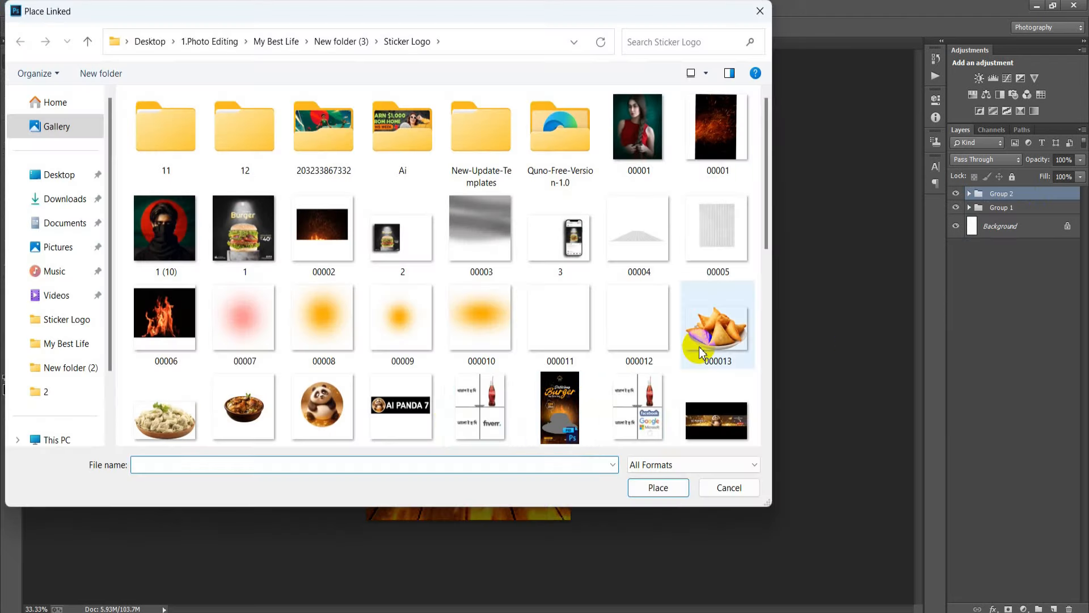
{"action": "left_click", "coordinate": [658, 488]}
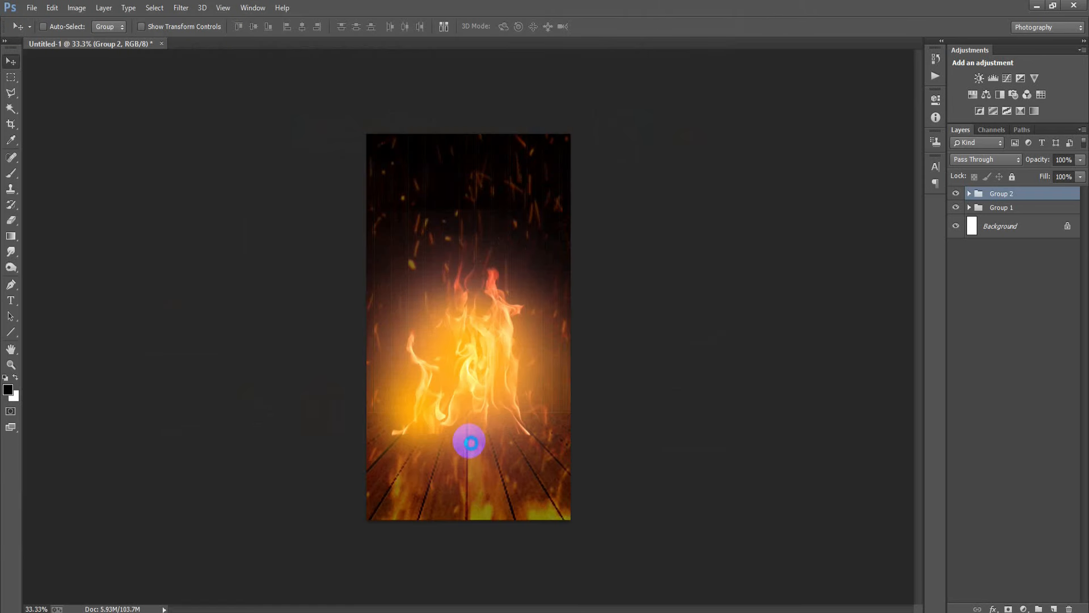
{"action": "left_click_drag", "start_coordinate": [570, 398], "coordinate": [563, 393]}
{"action": "left_click_drag", "start_coordinate": [549, 340], "coordinate": [550, 426]}
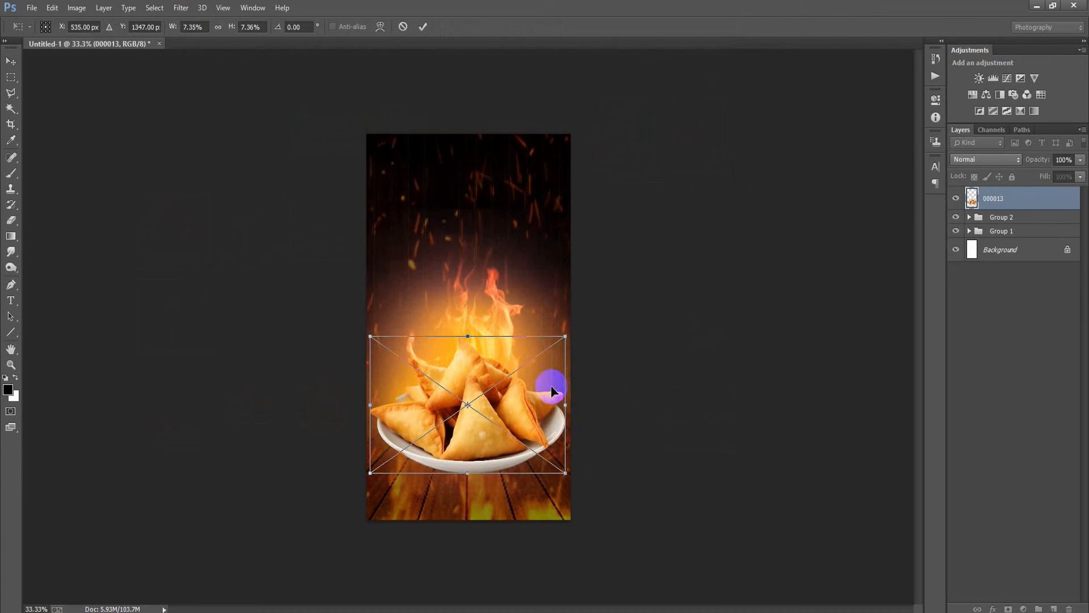
{"action": "left_click", "coordinate": [425, 28]}
Align the 000013 samosa layer's horizontal centre to the Background layer and rasterize it
{"action": "left_click", "coordinate": [995, 253], "text": "ctrl"}
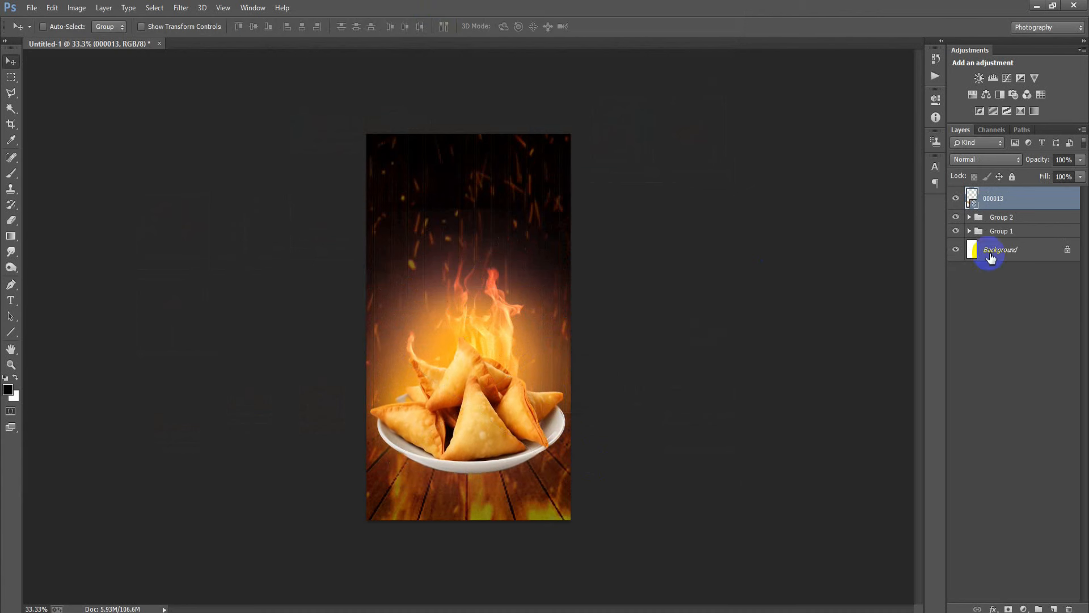
{"action": "left_click", "coordinate": [302, 28]}
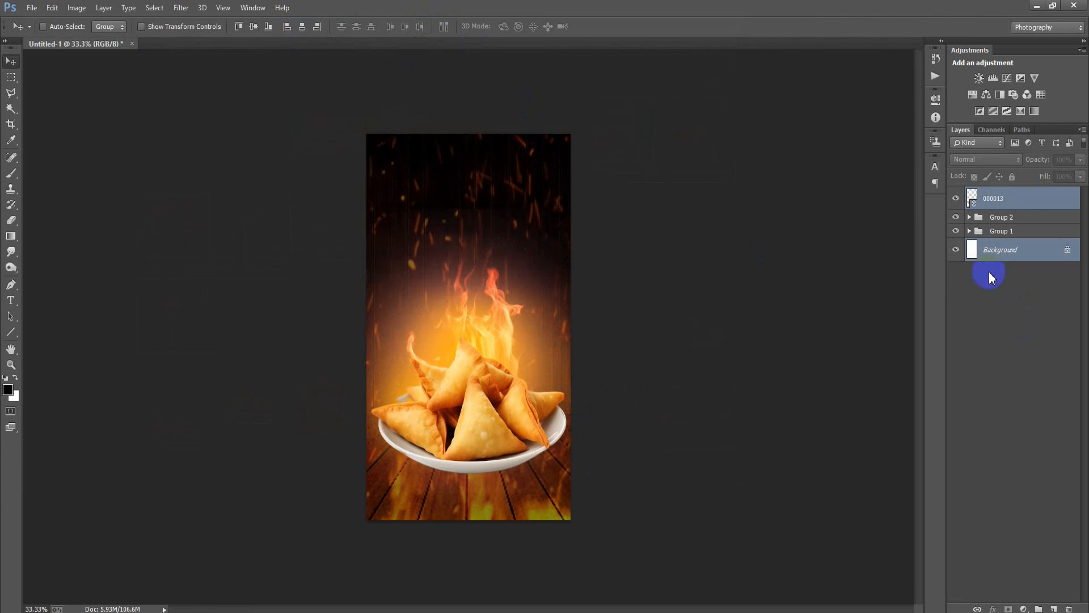
{"action": "left_click", "coordinate": [1019, 203]}
{"action": "right_click", "coordinate": [1019, 203]}
{"action": "left_click", "coordinate": [735, 274]}
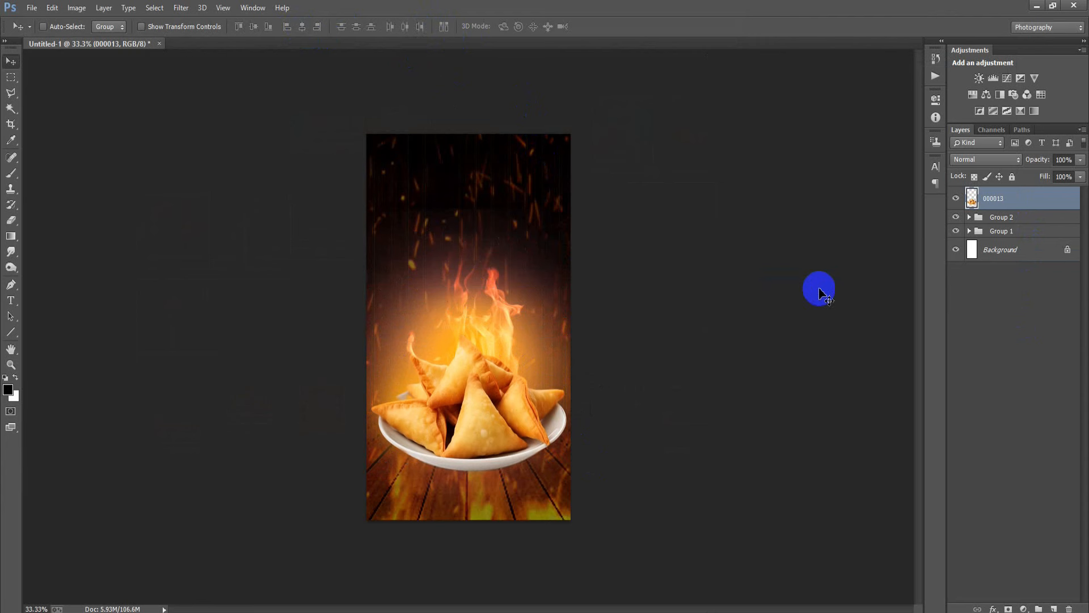
Create a new layer above Group 2 and paint one soft black brush dab over the flames
{"action": "left_click", "coordinate": [1003, 219]}
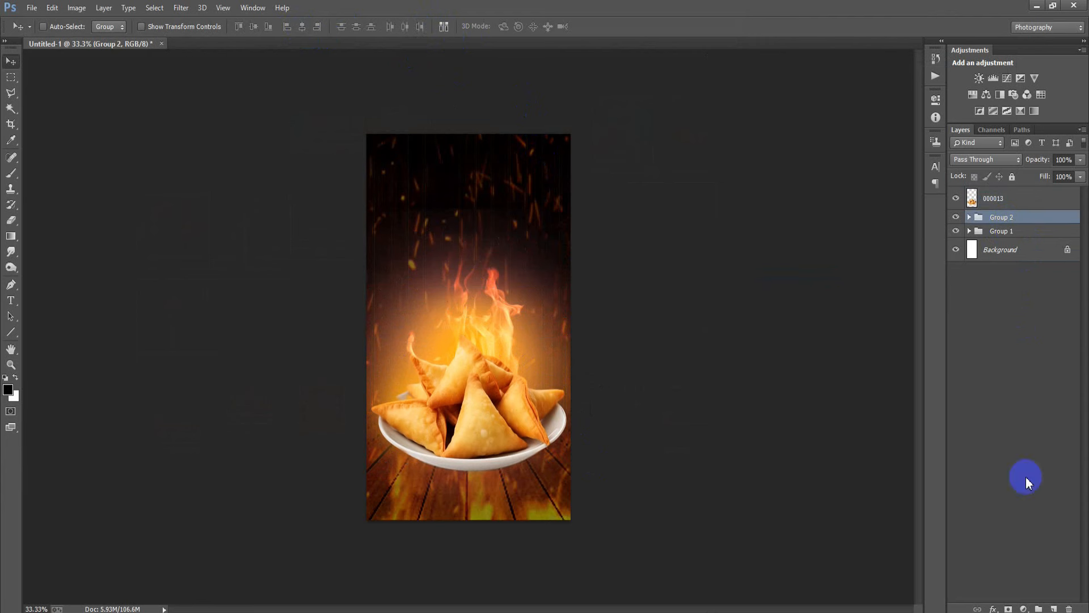
{"action": "left_click", "coordinate": [1054, 609]}
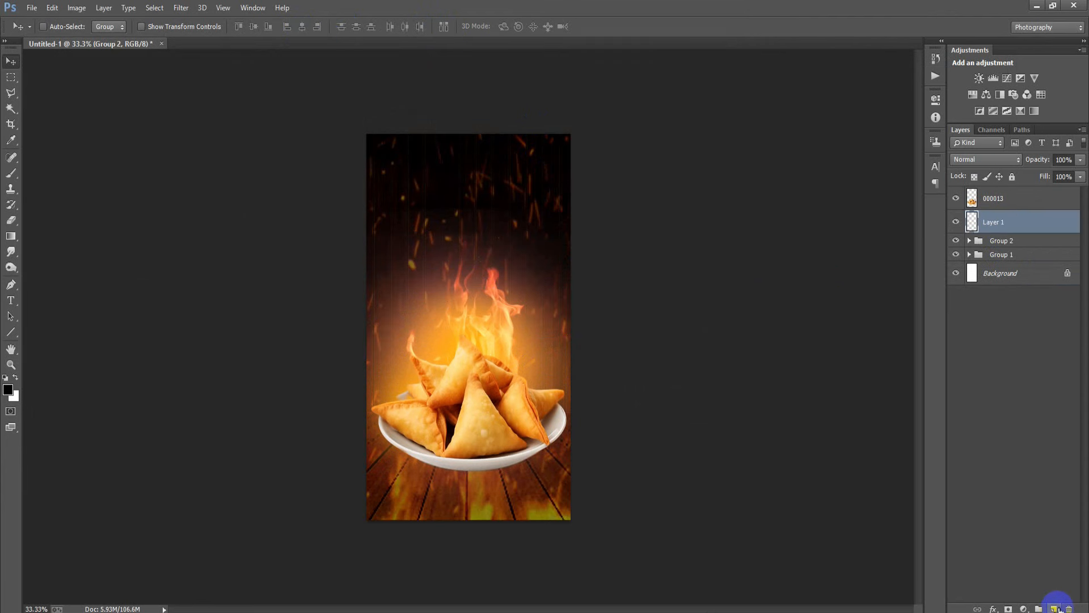
{"action": "left_click", "coordinate": [13, 175]}
{"action": "left_click", "coordinate": [479, 286]}
{"action": "left_click", "coordinate": [11, 62]}
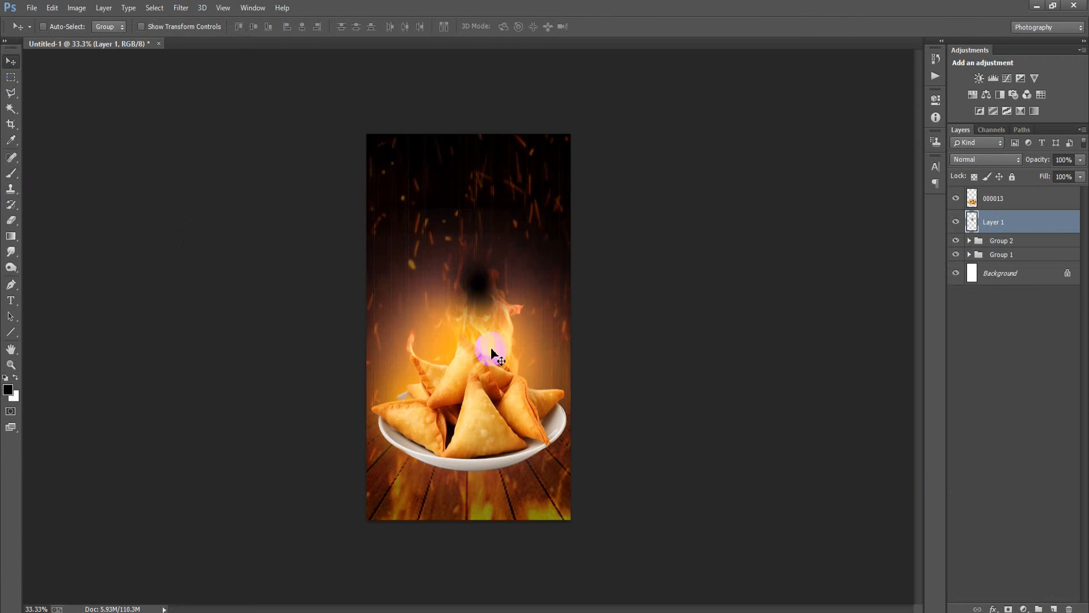
Stretch and flatten the black dab with Free Transform into a wide soft shadow beneath the plate
{"action": "key", "text": "ctrl+t"}
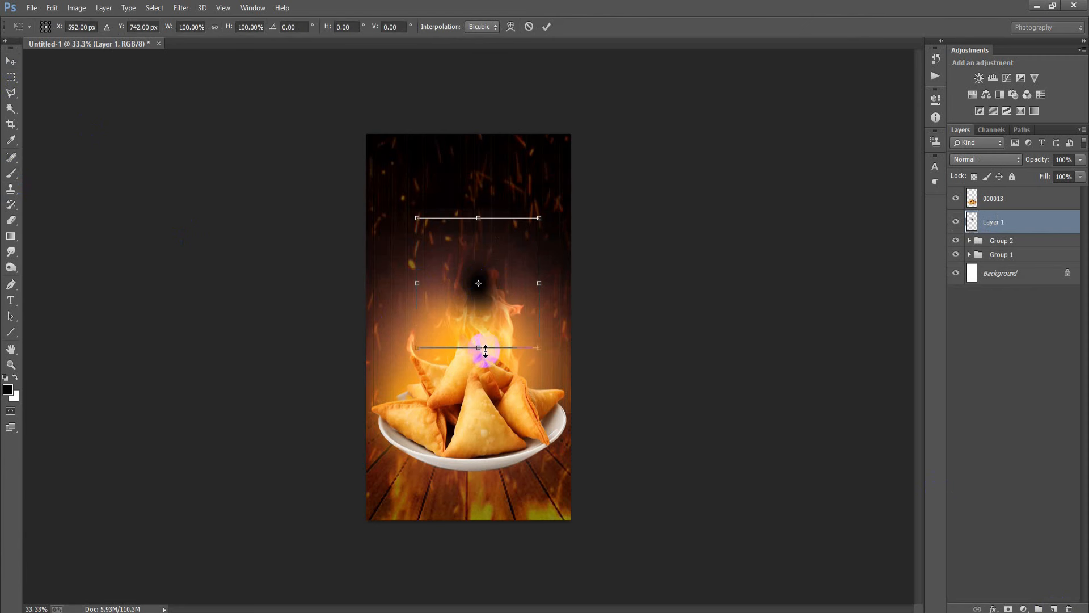
{"action": "left_click_drag", "start_coordinate": [485, 352], "coordinate": [649, 329]}
{"action": "left_click_drag", "start_coordinate": [574, 309], "coordinate": [565, 482]}
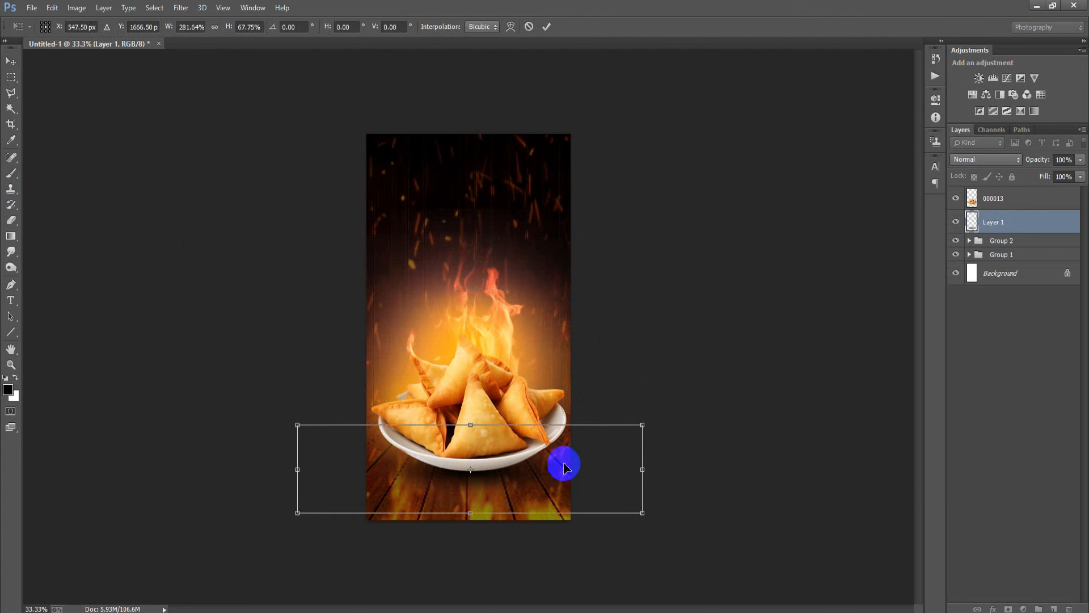
{"action": "left_click_drag", "start_coordinate": [642, 513], "coordinate": [671, 523]}
{"action": "left_click_drag", "start_coordinate": [571, 496], "coordinate": [572, 491]}
{"action": "left_click", "coordinate": [546, 27]}
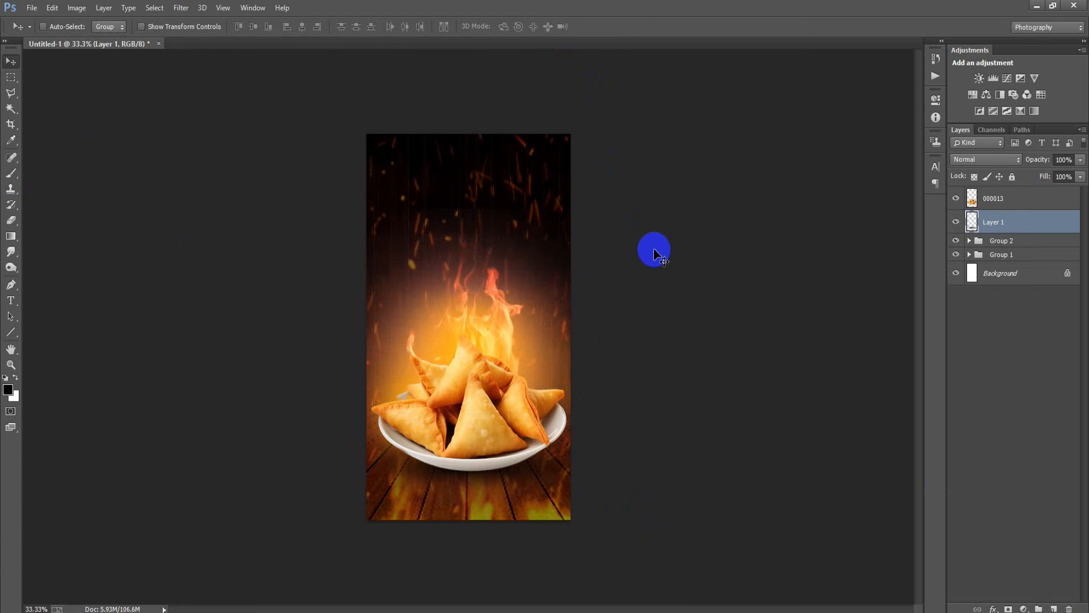
Duplicate the shadow layer twice to deepen the shadow, shifting the copy slightly up behind the plate
{"action": "key", "text": "ctrl+j"}
{"action": "left_click_drag", "start_coordinate": [462, 437], "coordinate": [457, 399]}
{"action": "key", "text": "ctrl+j"}
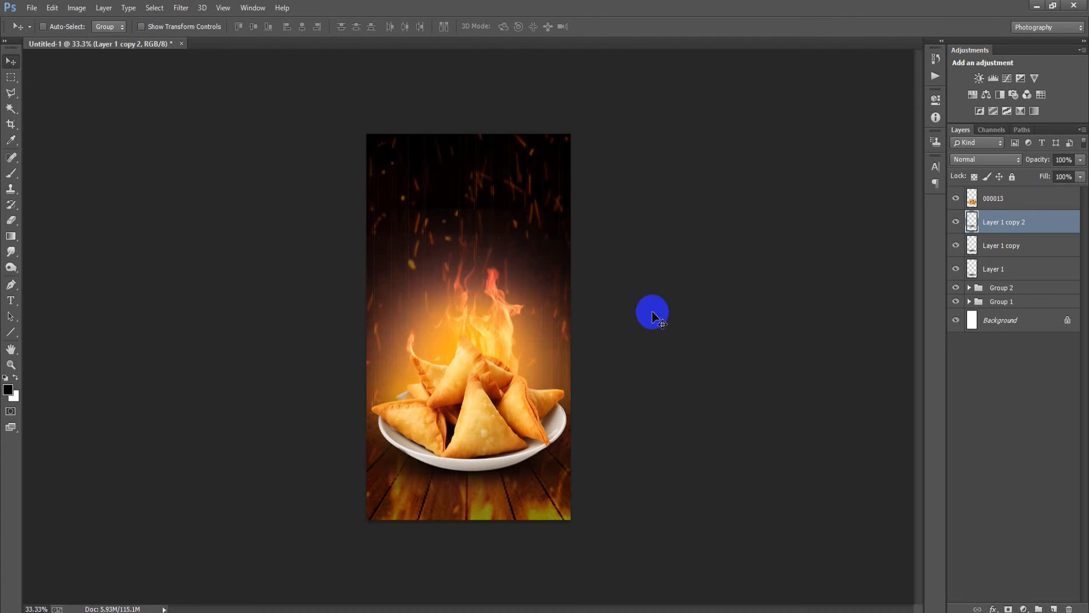
Group the 000013 samosa layer together with its three shadow layers
{"action": "left_click", "coordinate": [1000, 200]}
{"action": "left_click", "coordinate": [994, 269], "text": "shift"}
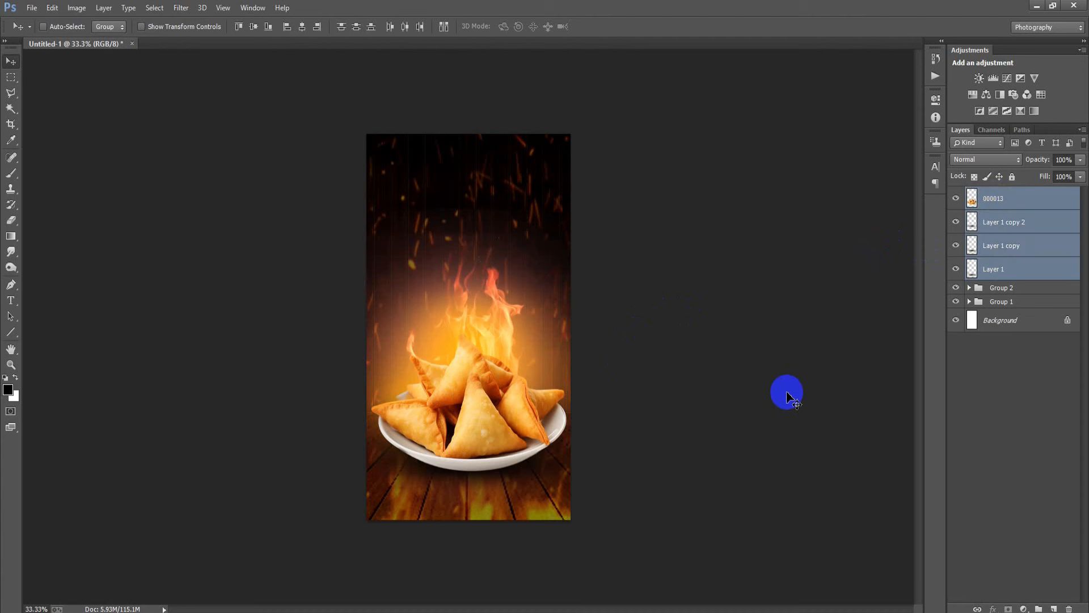
{"action": "key", "text": "ctrl+g"}
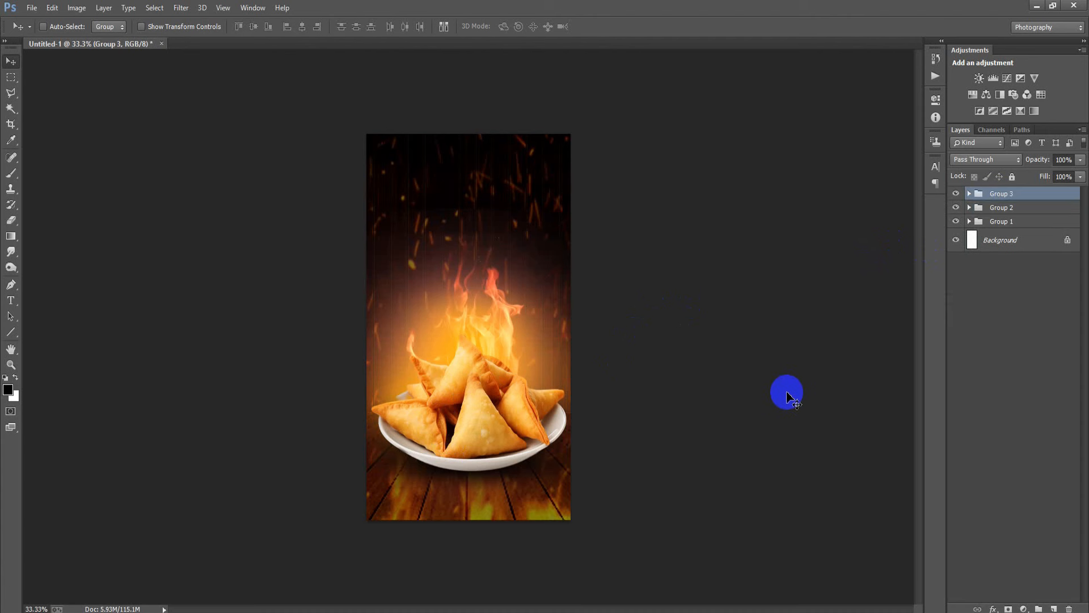
Add the orange text "Delicious" in Jeck Lady at 36.11 pt above the flames, on a new layer above Group 3
{"action": "left_click", "coordinate": [1053, 608]}
{"action": "left_click", "coordinate": [12, 301]}
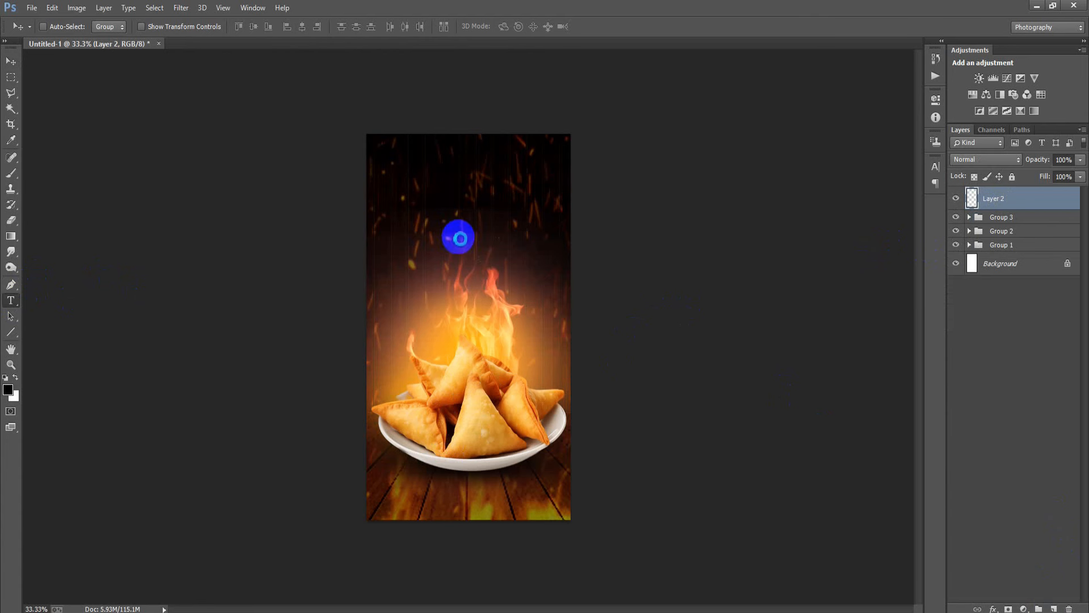
{"action": "left_click", "coordinate": [457, 235]}
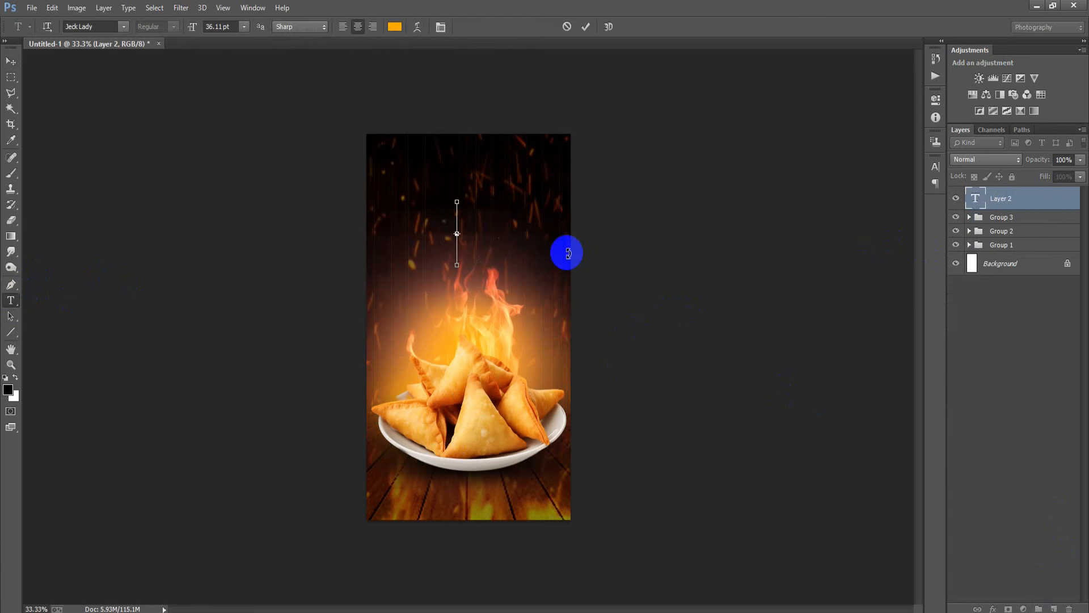
{"action": "type", "text": "Delicious"}
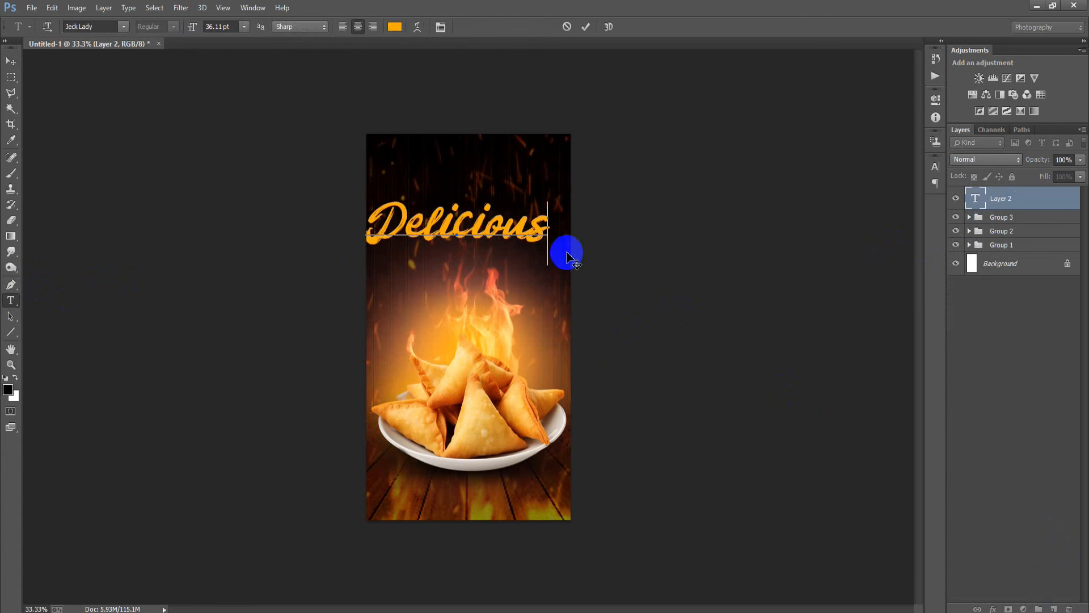
{"action": "left_click", "coordinate": [10, 61]}
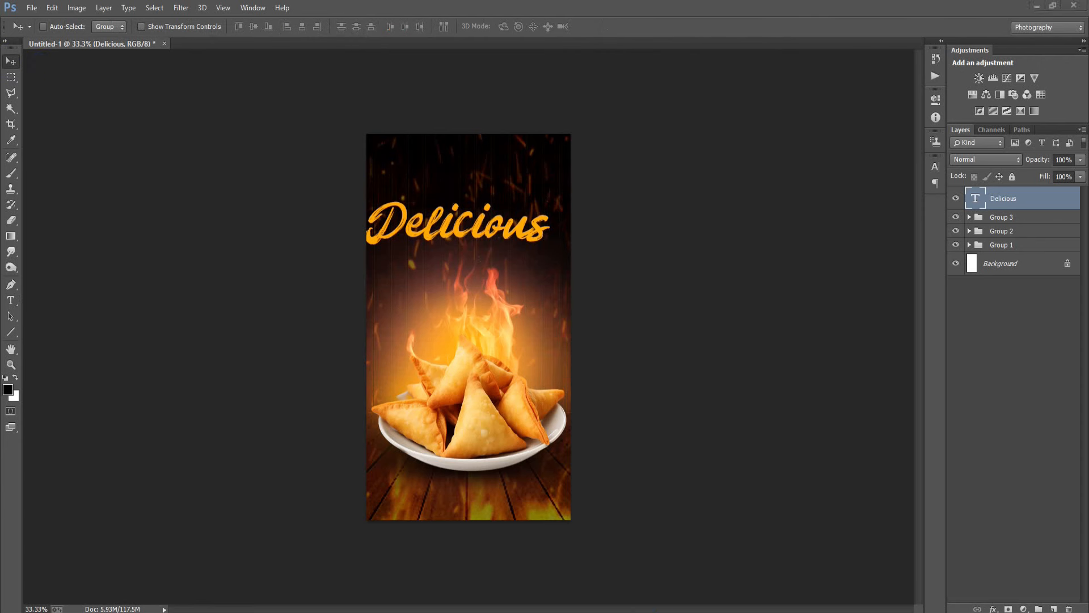
Duplicate the Delicious text just below itself and change the original Delicious text's colour to white
{"action": "left_click_drag", "start_coordinate": [458, 224], "coordinate": [457, 259]}
{"action": "left_click", "coordinate": [1005, 223]}
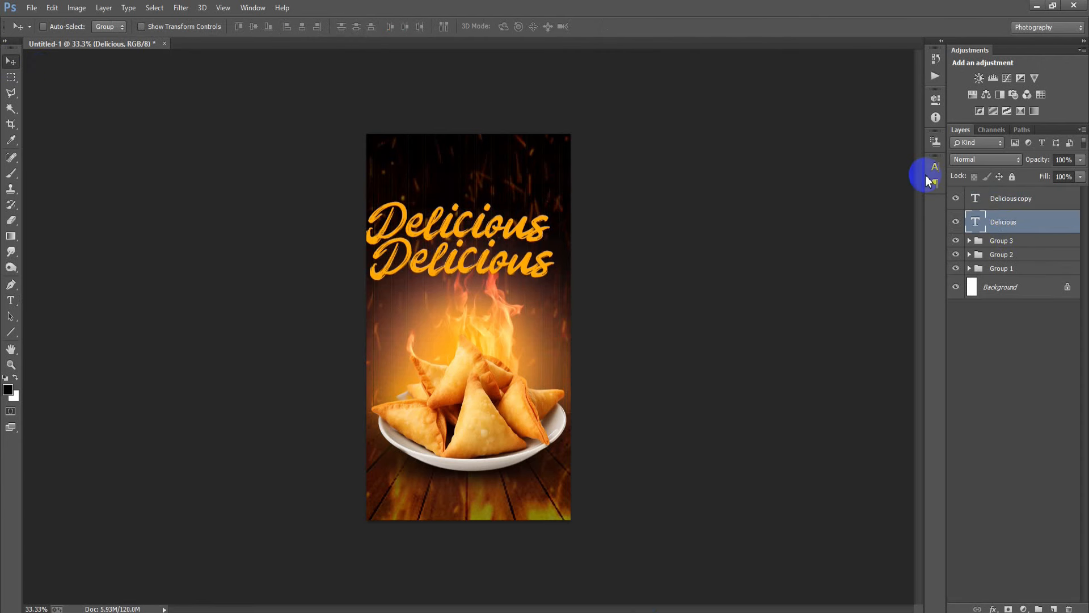
{"action": "left_click", "coordinate": [931, 167]}
{"action": "left_click", "coordinate": [902, 235]}
{"action": "left_click_drag", "start_coordinate": [709, 253], "coordinate": [627, 237]}
{"action": "left_click", "coordinate": [891, 244]}
{"action": "left_click", "coordinate": [903, 158]}
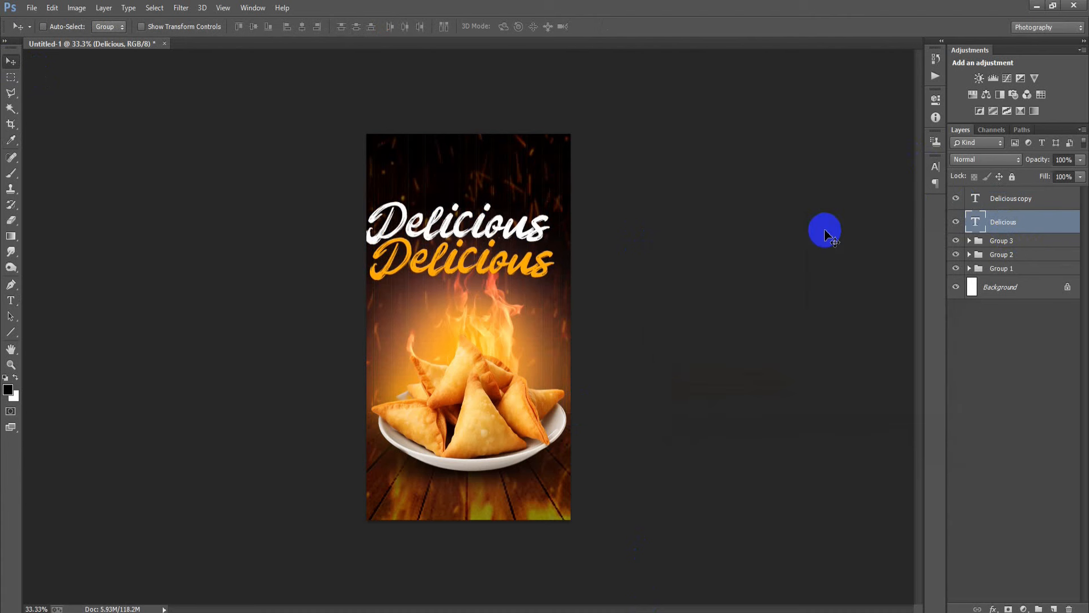
Scale the white Delicious text down to under half size above the orange copy
{"action": "key", "text": "ctrl+t"}
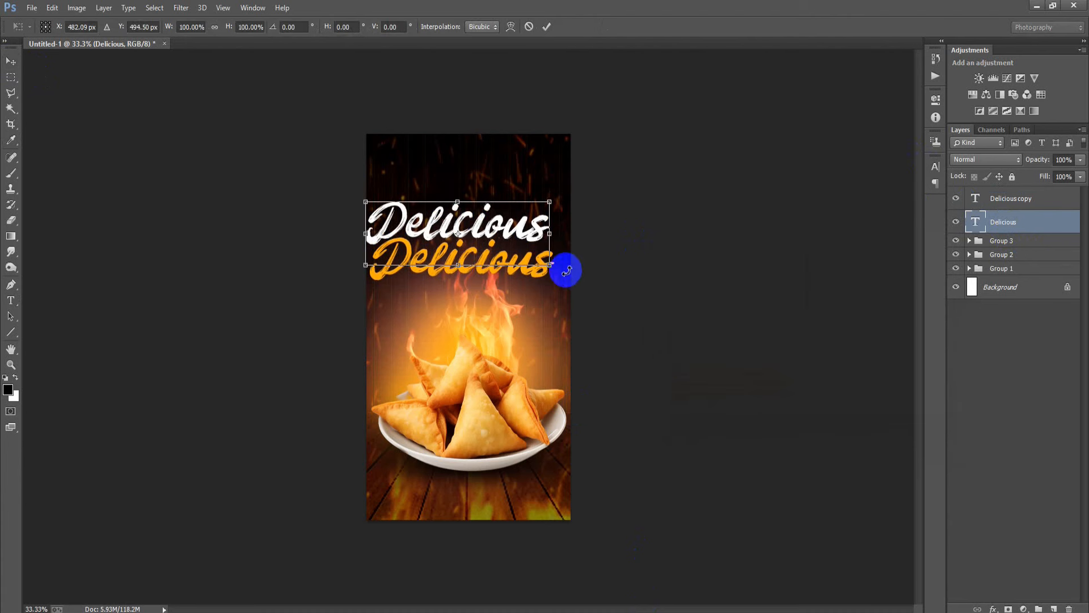
{"action": "left_click_drag", "start_coordinate": [550, 264], "coordinate": [495, 220]}
{"action": "left_click", "coordinate": [547, 27]}
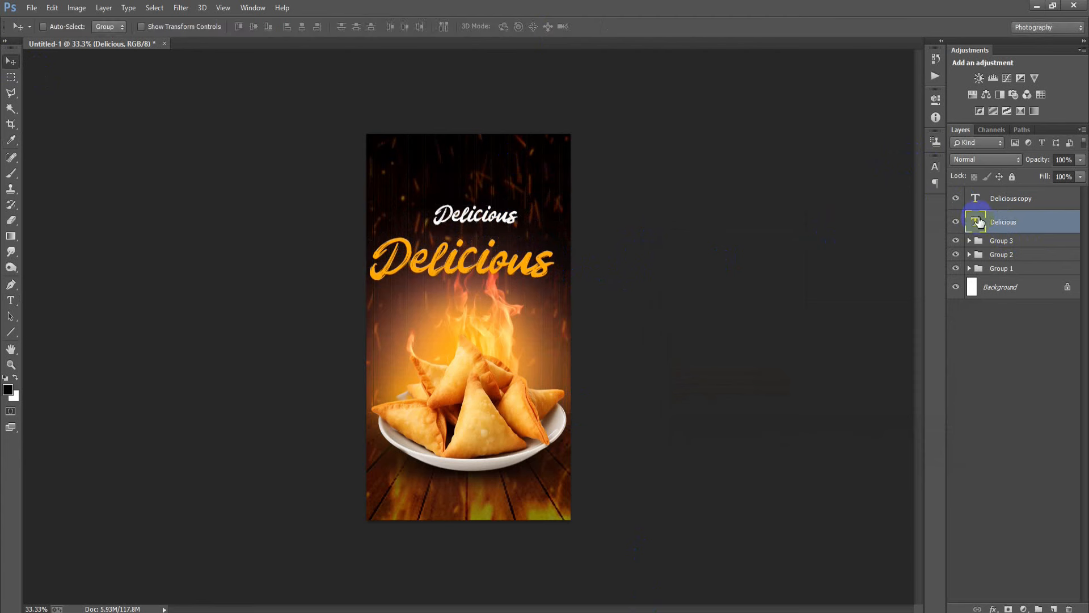
Replace the wording of the orange Delicious copy with "Samosa"
{"action": "left_click", "coordinate": [994, 204]}
{"action": "key", "text": "t"}
{"action": "key", "text": "Return"}
{"action": "type", "text": "Samosa"}
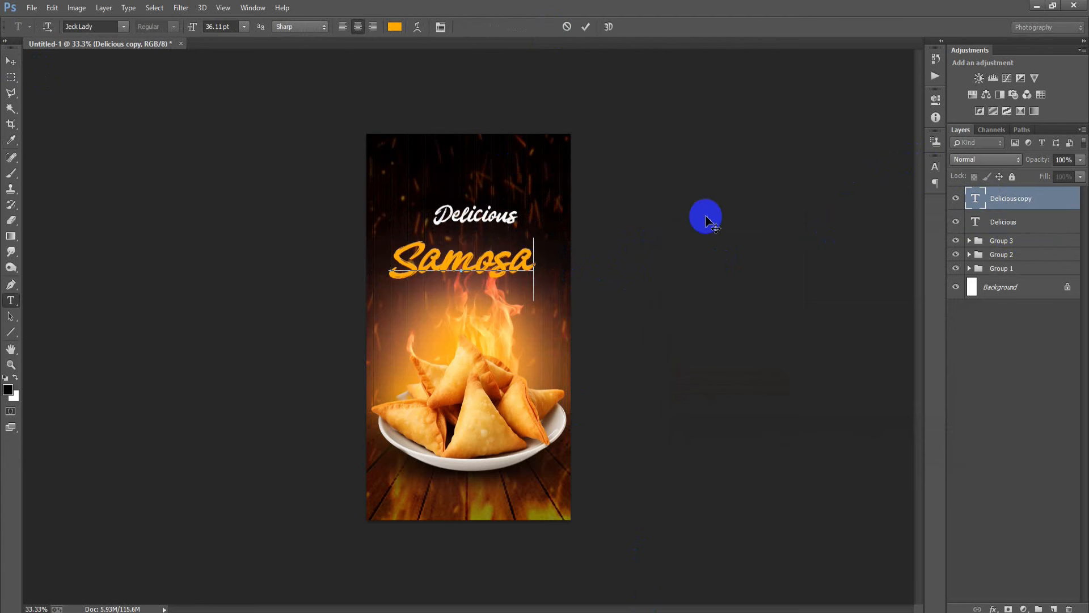
{"action": "left_click", "coordinate": [585, 27]}
{"action": "key", "text": "v"}
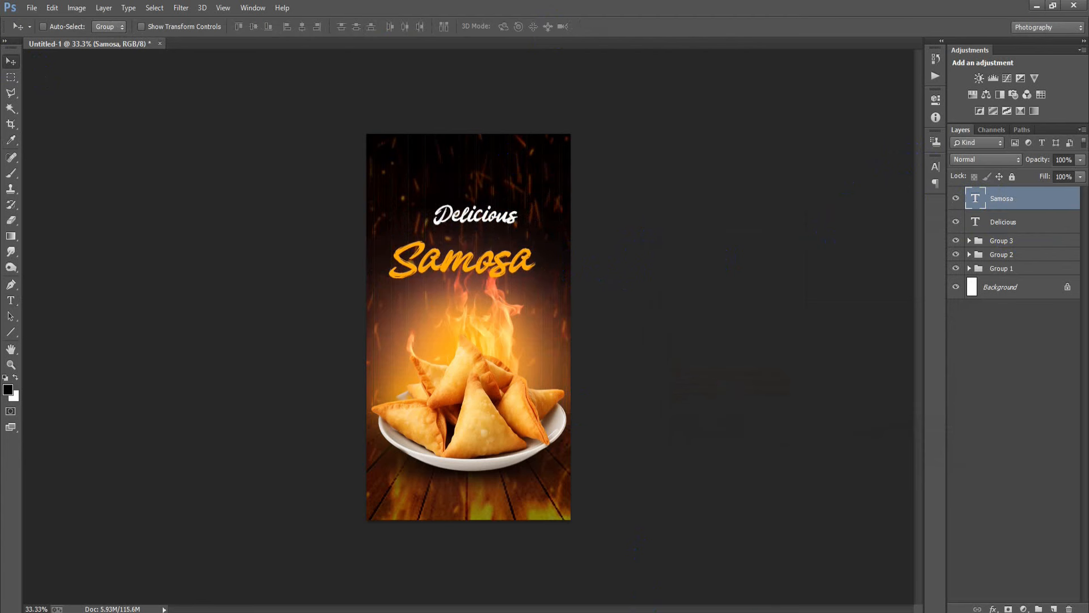
Move the Samosa text up close under Delicious and enlarge it to about 116% with Free Transform
{"action": "left_click_drag", "start_coordinate": [471, 261], "coordinate": [479, 241]}
{"action": "key", "text": "ctrl+t"}
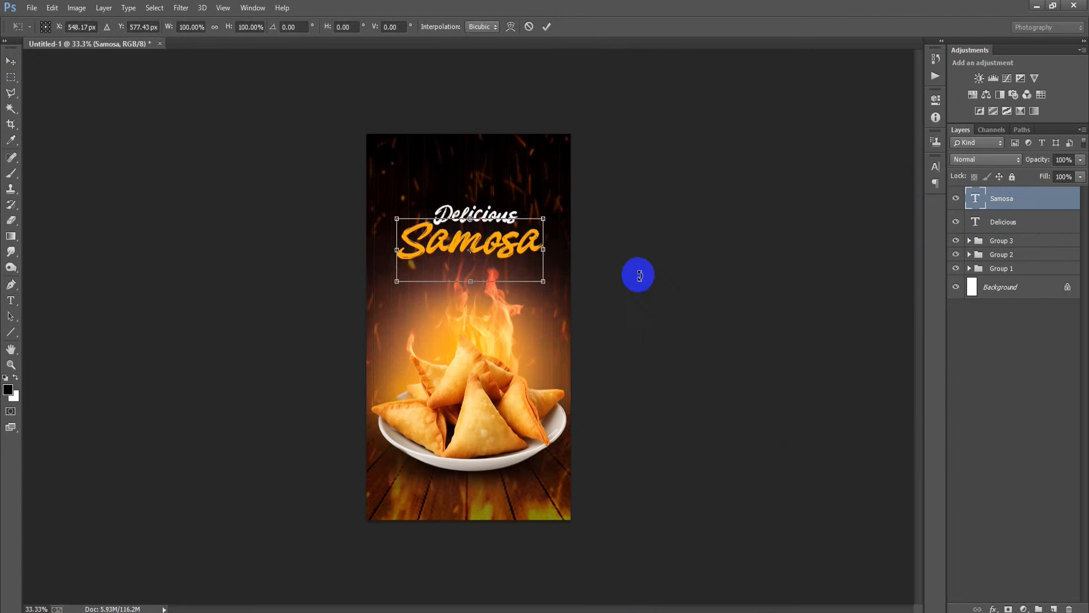
{"action": "left_click_drag", "start_coordinate": [542, 278], "coordinate": [554, 286]}
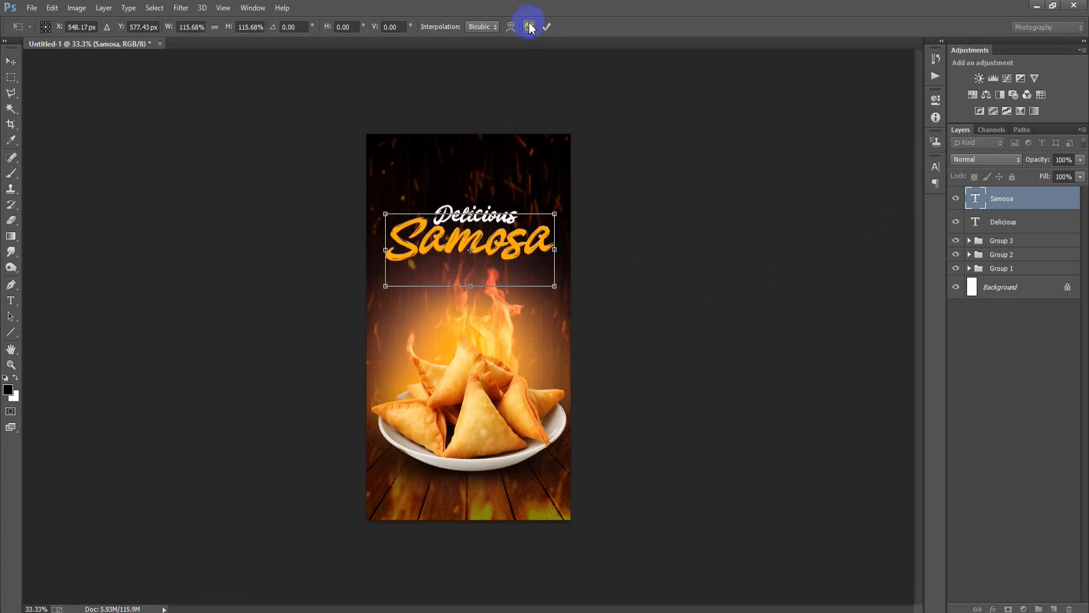
{"action": "left_click", "coordinate": [548, 27]}
Align the Samosa text's horizontal centre to the Background layer
{"action": "left_click", "coordinate": [1015, 286], "text": "ctrl"}
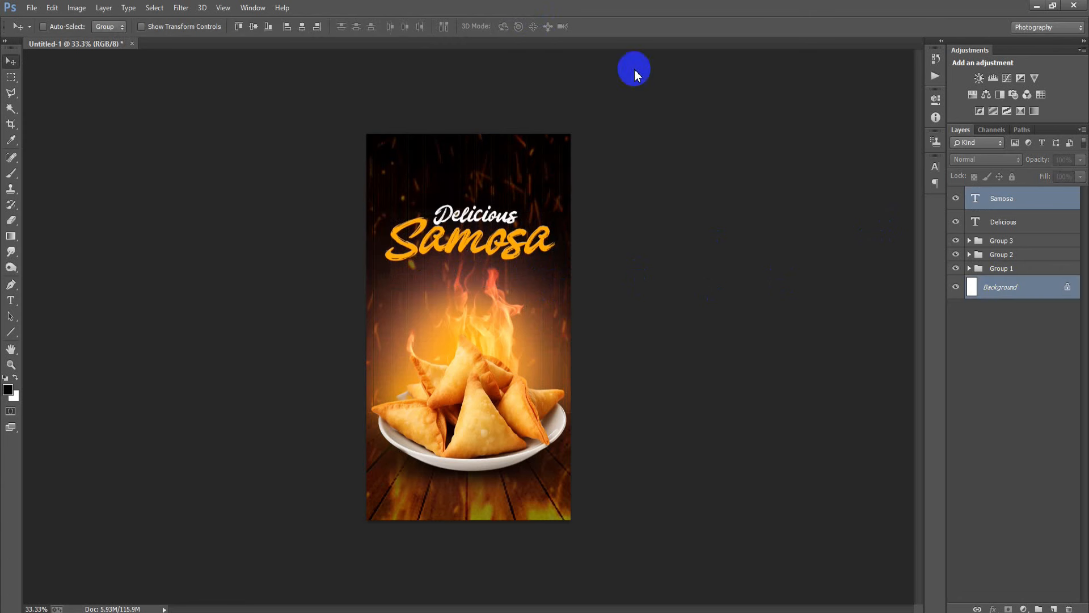
{"action": "left_click", "coordinate": [304, 28]}
Nudge the white Delicious text slightly right above the Samosa text
{"action": "left_click", "coordinate": [1010, 223]}
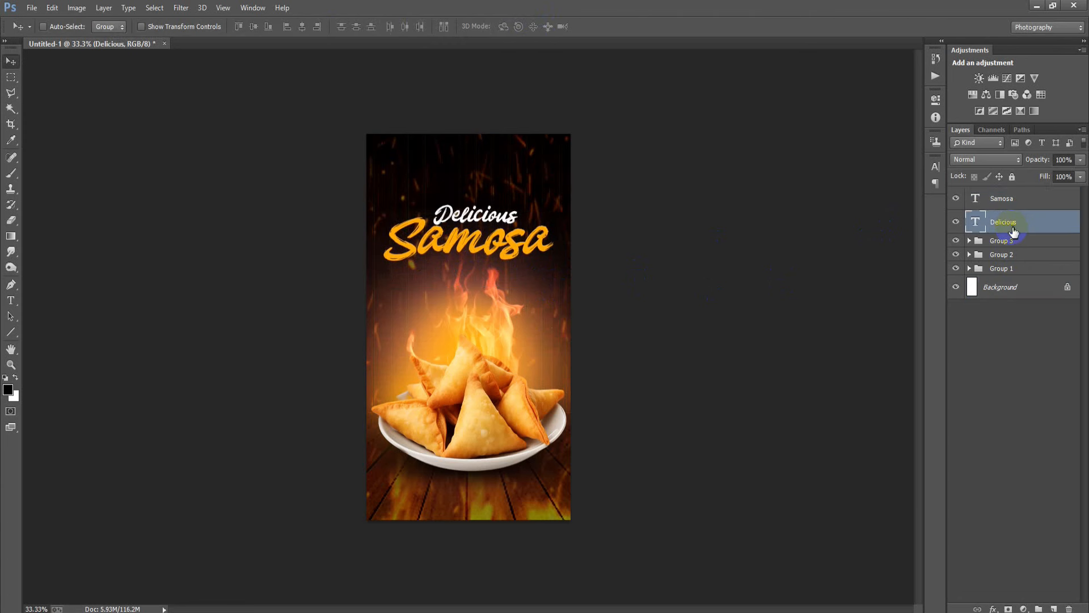
{"action": "key", "text": "shift+Right"}
{"action": "key", "text": "shift+Right"}
{"action": "key", "text": "shift+Right"}
{"action": "key", "text": "shift+Right"}
{"action": "key", "text": "shift+Right"}
{"action": "key", "text": "shift+Right"}
{"action": "key", "text": "shift+Right"}
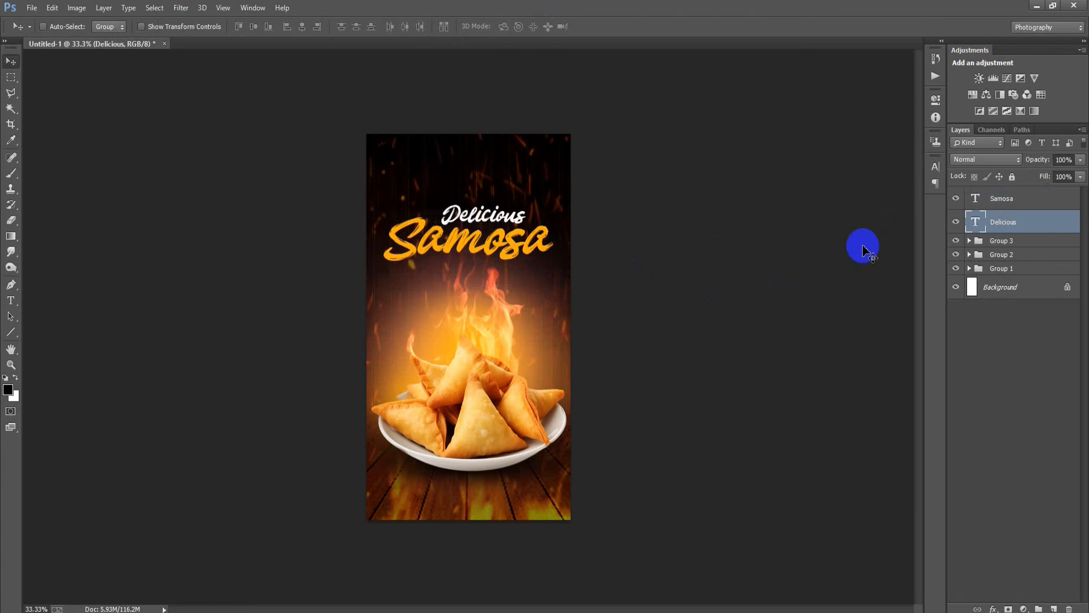
Nudge the Delicious text slightly further right over Samosa, and move both title texts up together
{"action": "key", "text": "shift+Right"}
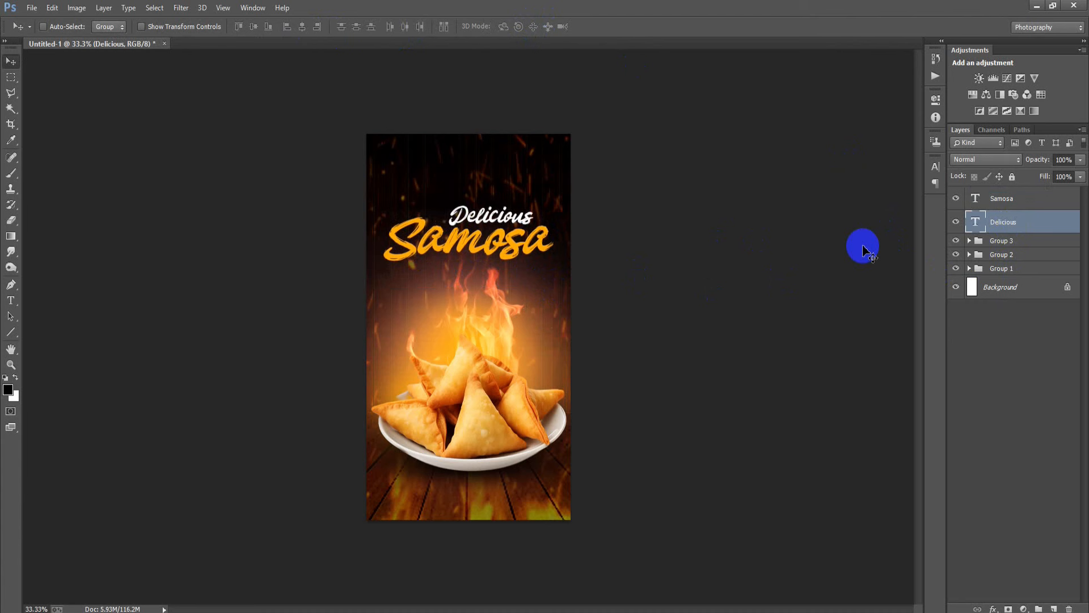
{"action": "left_click", "coordinate": [1016, 205], "text": "ctrl"}
{"action": "key", "text": "shift+Up"}
{"action": "key", "text": "shift+Up"}
{"action": "key", "text": "shift+Up"}
{"action": "key", "text": "shift+Up"}
{"action": "key", "text": "shift+Up"}
{"action": "key", "text": "shift+Up"}
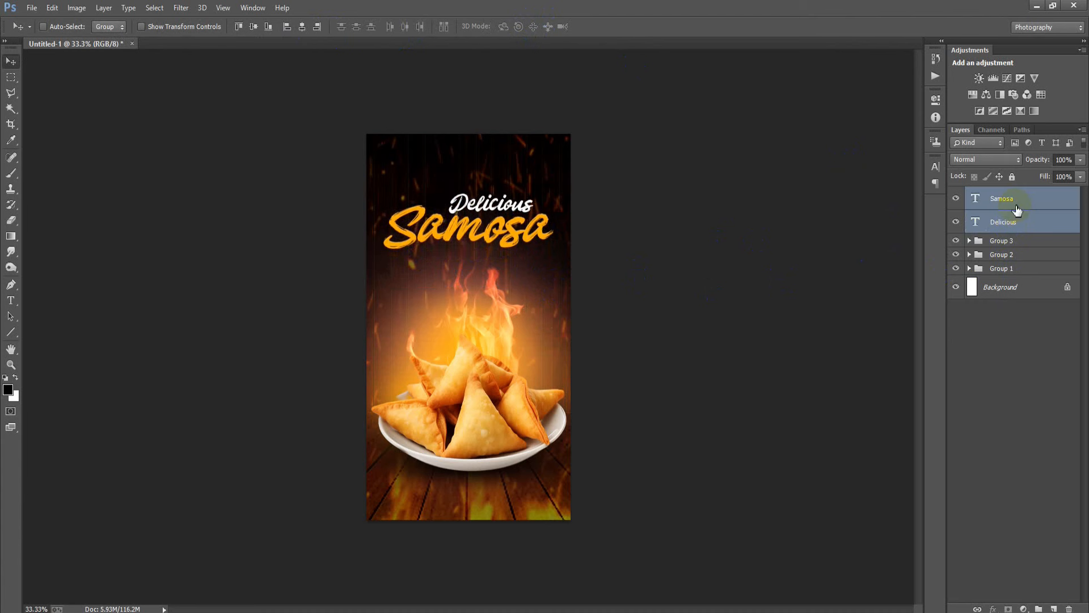
Scale the Delicious and Samosa texts together down to about 95% with Free Transform
{"action": "key", "text": "ctrl+t"}
{"action": "left_click_drag", "start_coordinate": [554, 253], "coordinate": [551, 240]}
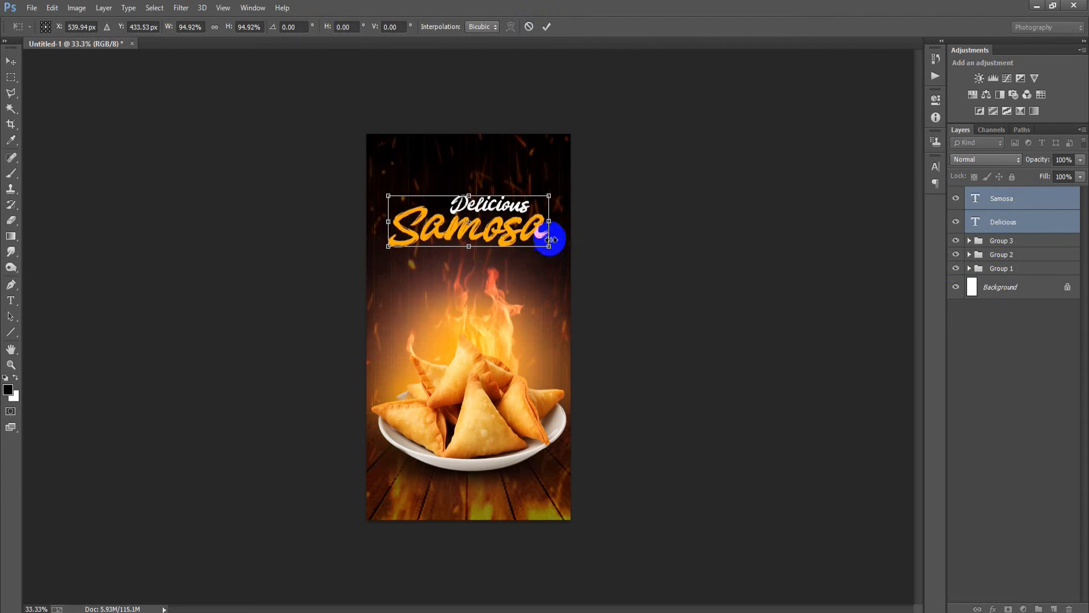
{"action": "left_click", "coordinate": [546, 27]}
Duplicate the Delicious text below Samosa, place the copy at the top of the layer stack, and change its wording to "This Week Only"
{"action": "left_click", "coordinate": [1016, 222]}
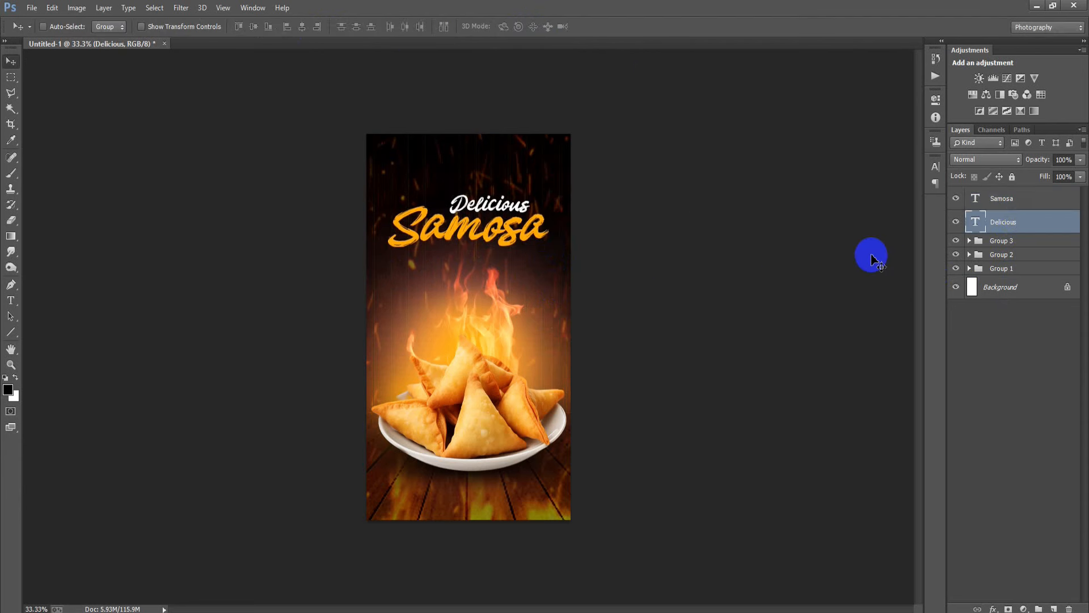
{"action": "left_click_drag", "start_coordinate": [519, 213], "coordinate": [495, 277]}
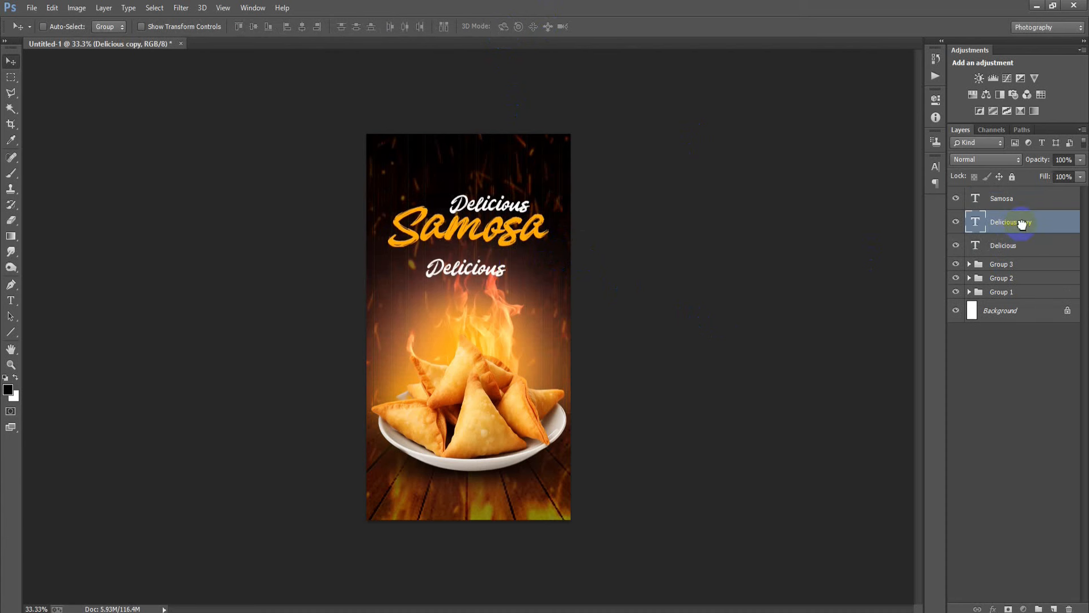
{"action": "left_click_drag", "start_coordinate": [1022, 225], "coordinate": [983, 198]}
{"action": "double_click", "coordinate": [975, 198]}
{"action": "type", "text": "This Week Only"}
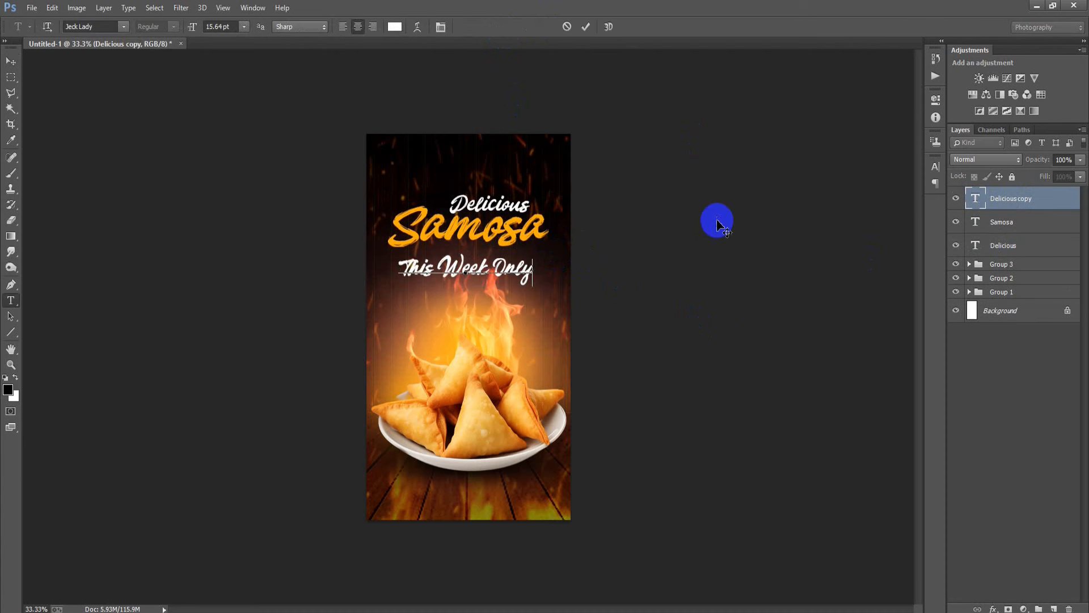
{"action": "key", "text": "ctrl+Return"}
{"action": "key", "text": "v"}
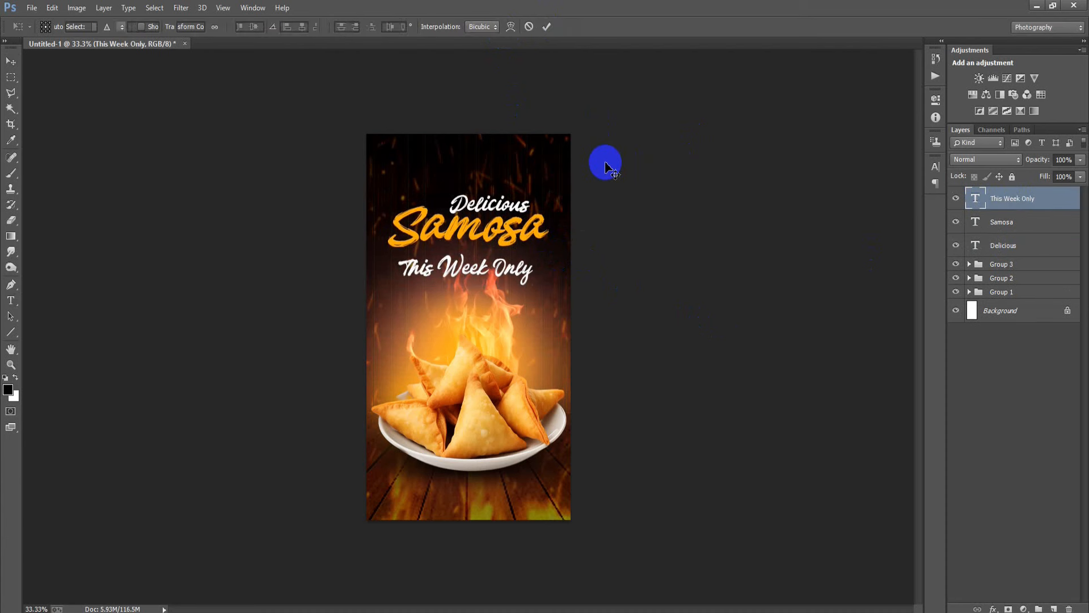
Shrink the This Week Only text with Free Transform and position it close under Samosa
{"action": "key", "text": "ctrl+t"}
{"action": "left_click_drag", "start_coordinate": [531, 288], "coordinate": [490, 257]}
{"action": "left_click", "coordinate": [546, 27]}
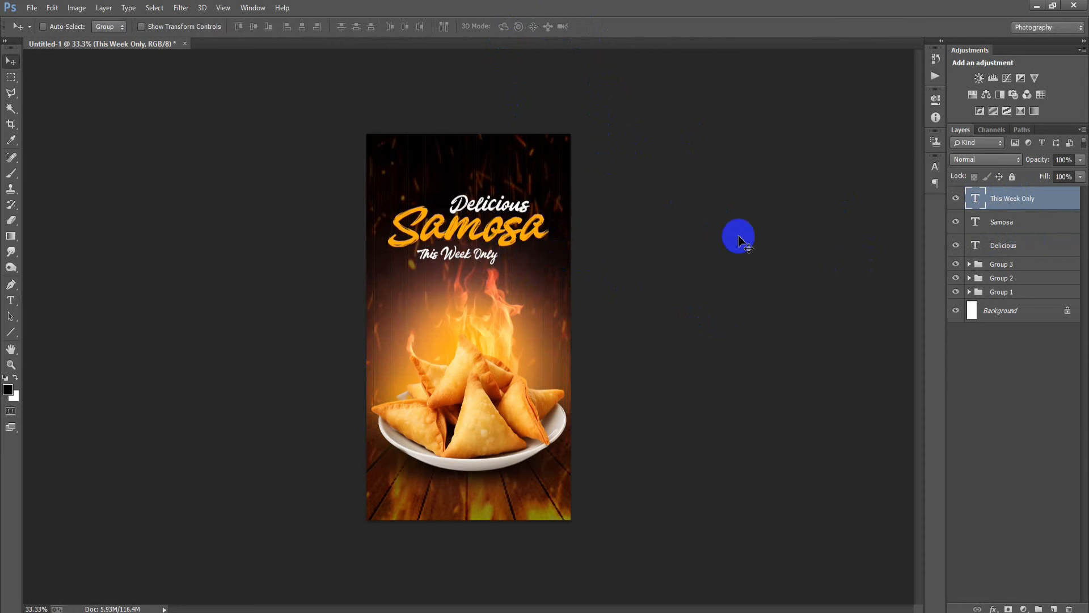
Nudge the three title text layers up slightly, and bring the This Week Only and Delicious lines a little closer to Samosa
{"action": "left_click", "coordinate": [1019, 247], "text": "shift"}
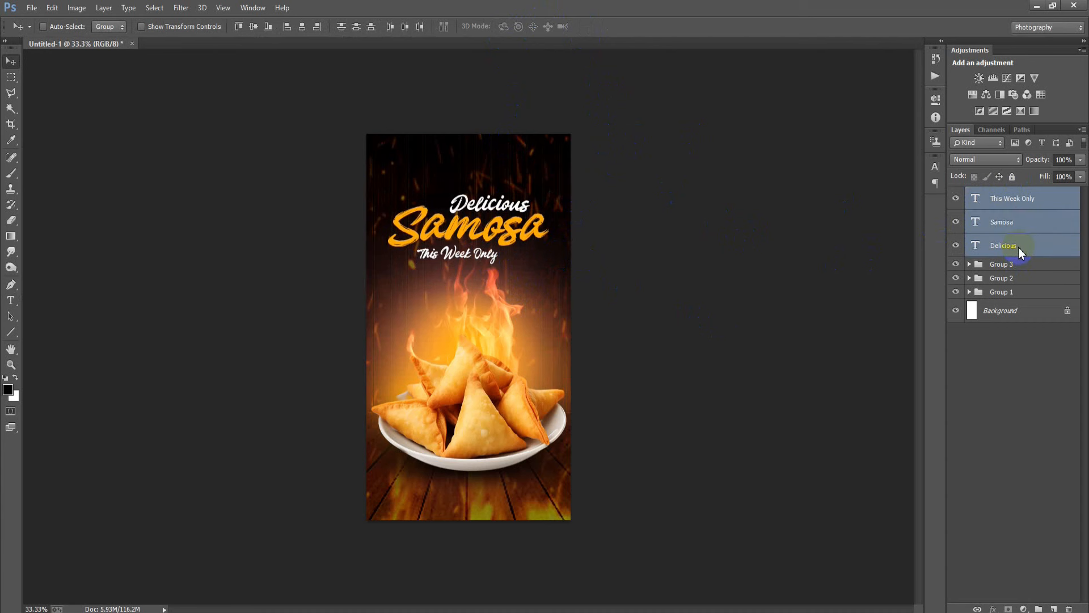
{"action": "key", "text": "Up"}
{"action": "key", "text": "Up"}
{"action": "key", "text": "Up"}
{"action": "key", "text": "Up"}
{"action": "key", "text": "Up"}
{"action": "key", "text": "Up"}
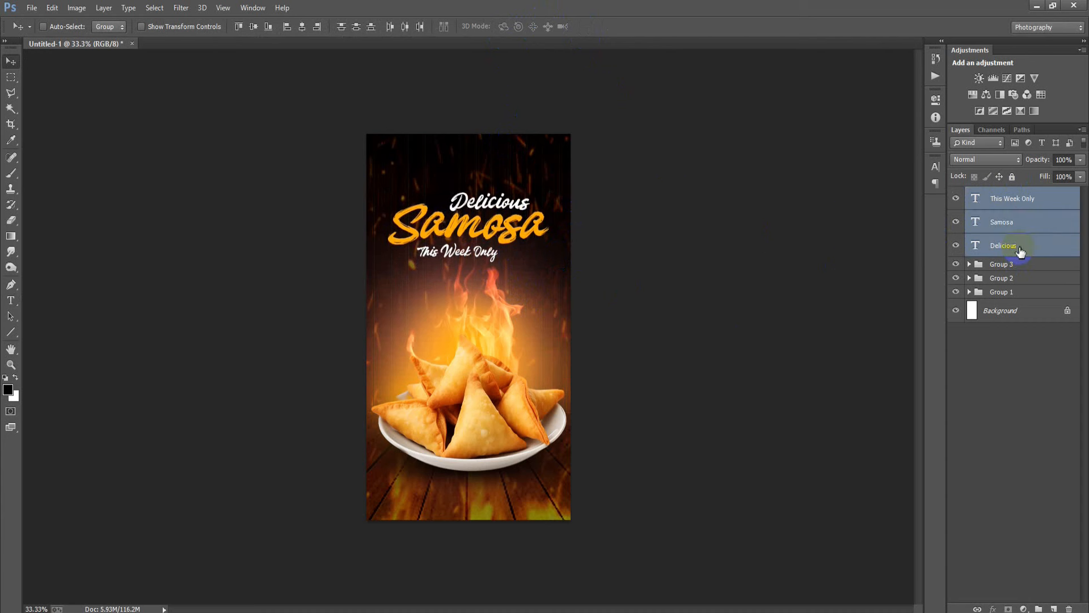
{"action": "left_click", "coordinate": [1014, 200]}
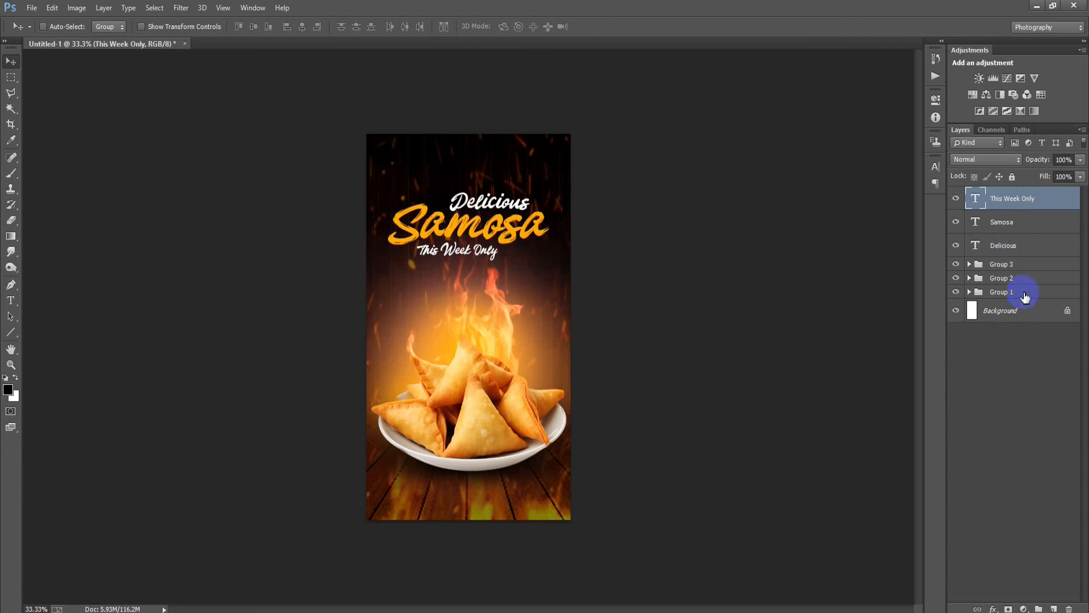
{"action": "left_click", "coordinate": [1013, 245]}
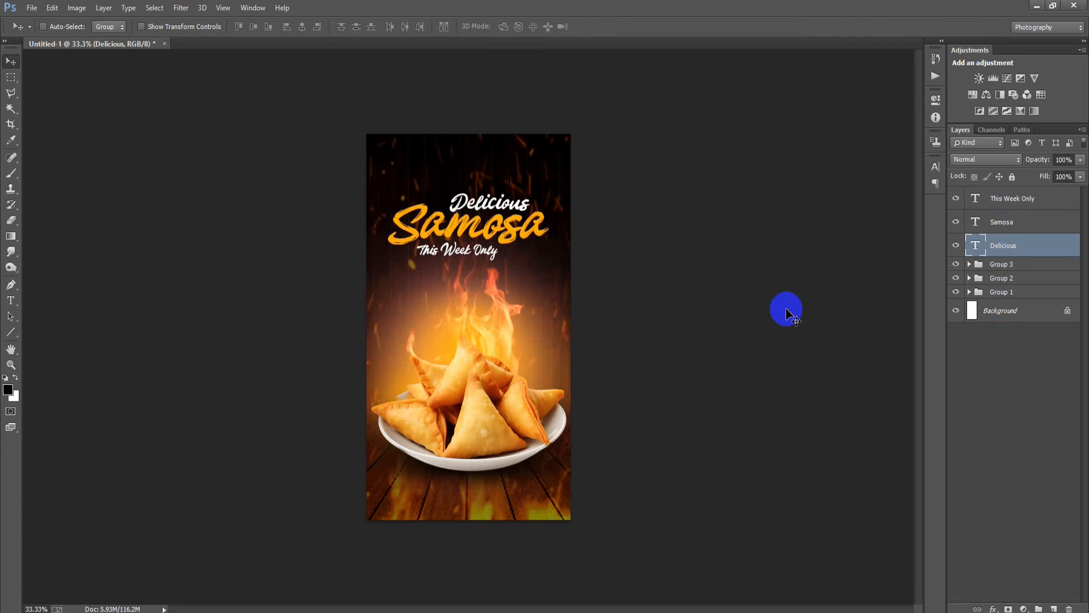
Place the linked leaf outline image 000012 above the text layers, scaled to about 19% and set beside Delicious at the title's upper left
{"action": "left_click", "coordinate": [986, 201]}
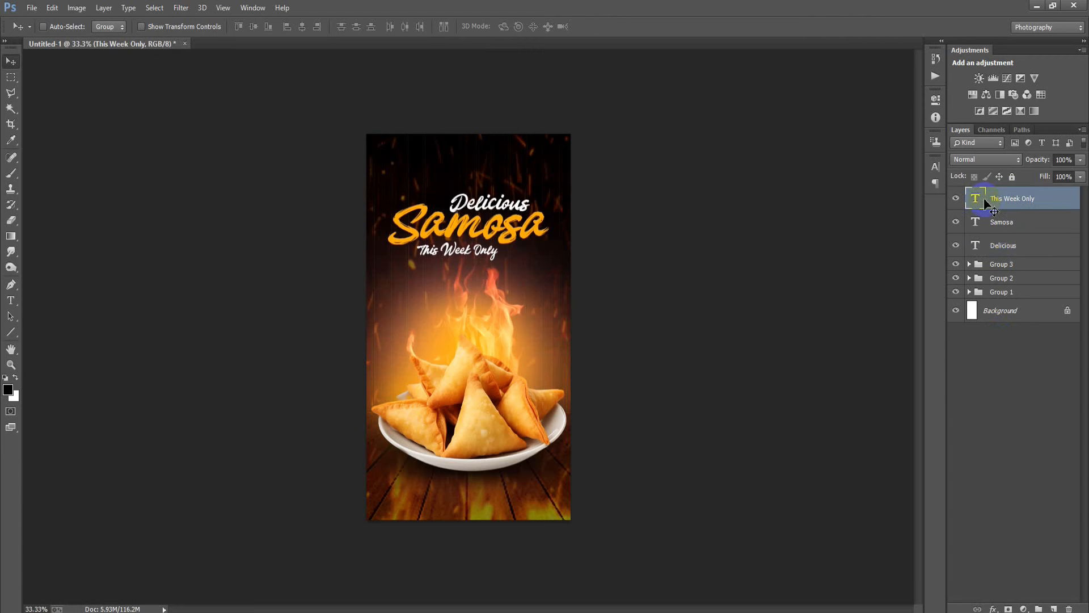
{"action": "left_click", "coordinate": [25, 9]}
{"action": "left_click", "coordinate": [141, 236]}
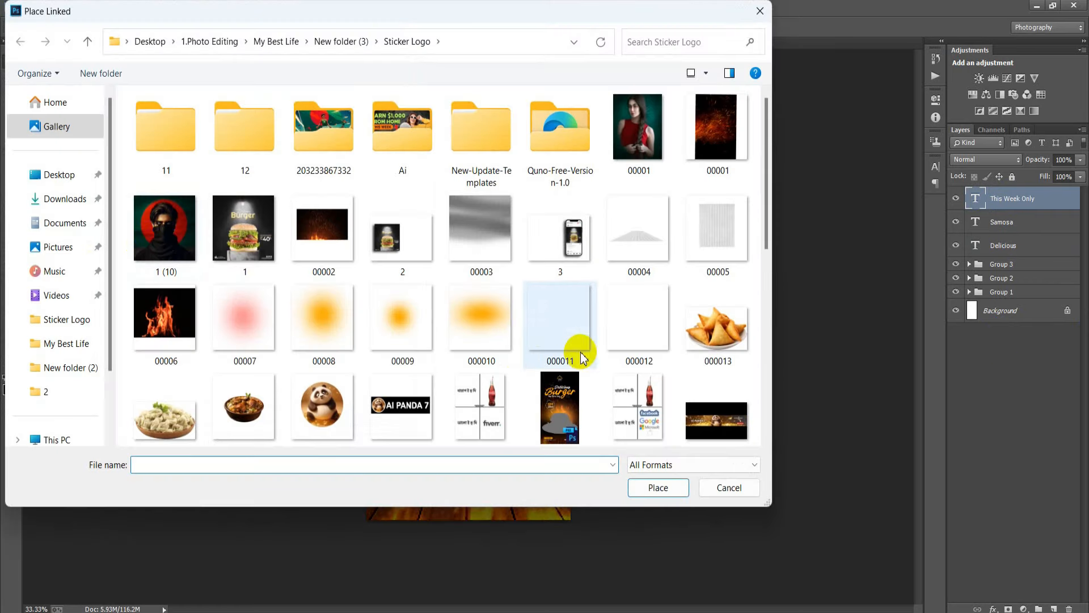
{"action": "left_click", "coordinate": [648, 332]}
{"action": "left_click", "coordinate": [658, 487]}
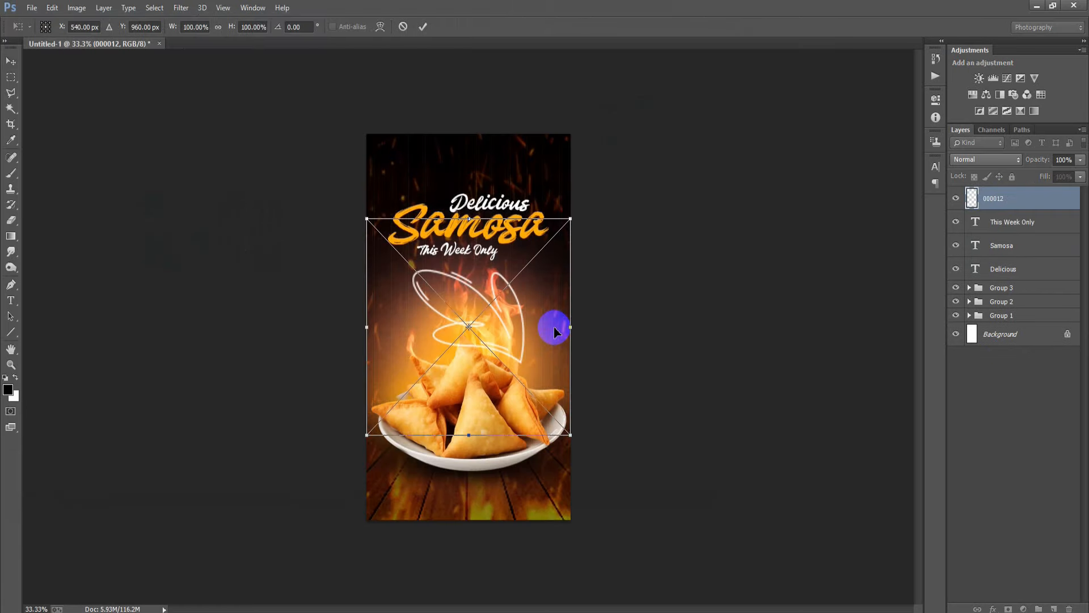
{"action": "left_click_drag", "start_coordinate": [538, 402], "coordinate": [523, 264]}
{"action": "left_click", "coordinate": [422, 26]}
Put a copy of the leaf outline at the lower right of This Week Only, rotated about 180 degrees with Free Transform
{"action": "key", "text": "ctrl+t"}
{"action": "left_click_drag", "start_coordinate": [555, 301], "coordinate": [465, 176]}
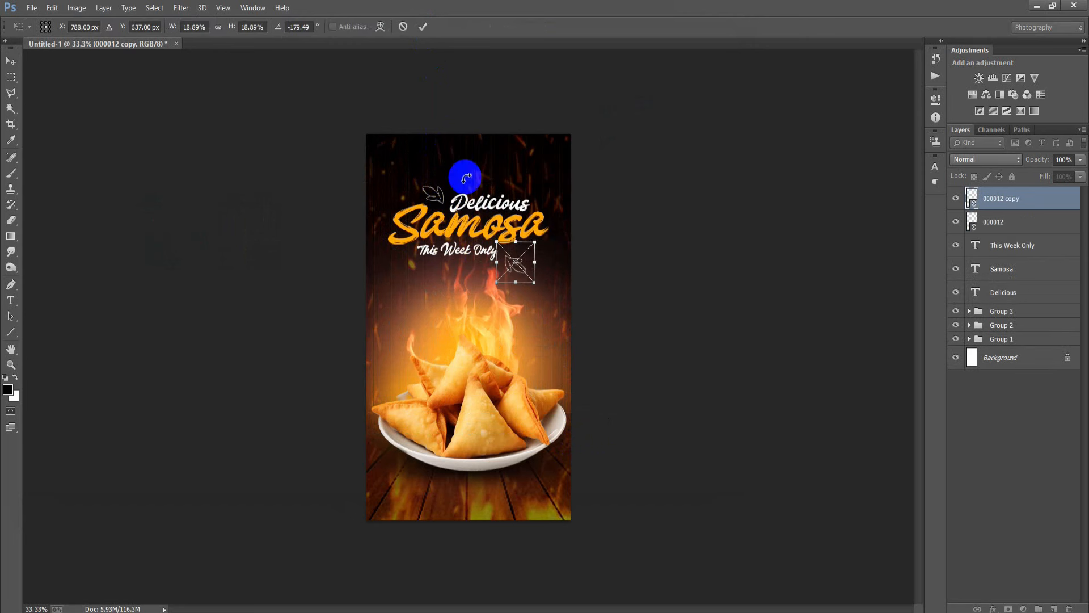
{"action": "left_click", "coordinate": [425, 30]}
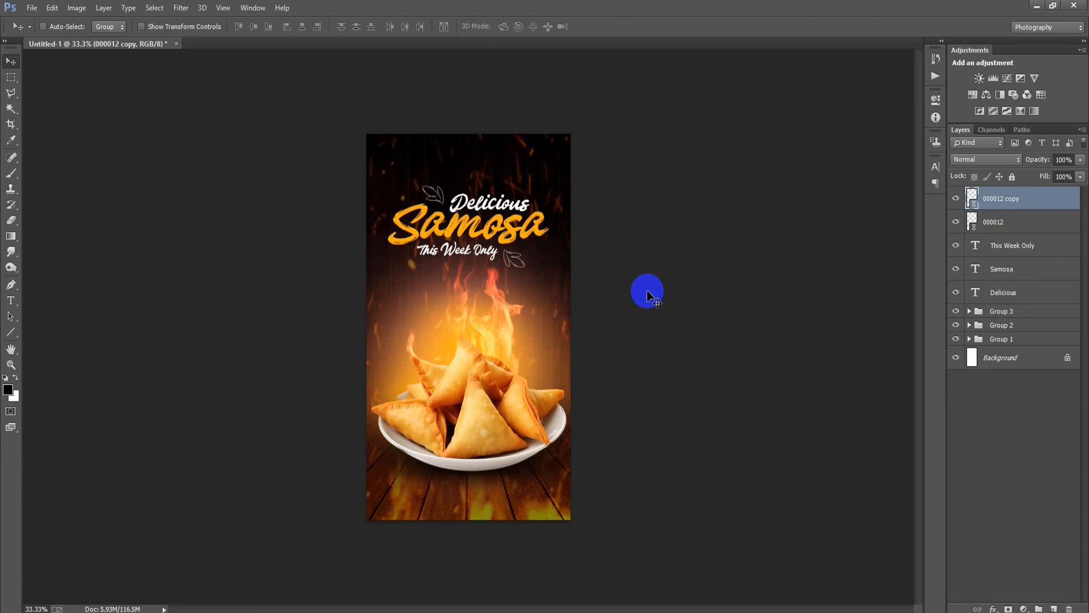
Rasterize both leaf outline layers, 000012 and 000012 copy
{"action": "left_click", "coordinate": [1000, 221], "text": "shift"}
{"action": "right_click", "coordinate": [1002, 218]}
{"action": "left_click", "coordinate": [728, 273]}
Group the two leaf layers with the This Week Only, Samosa and Delicious text layers
{"action": "left_click", "coordinate": [1029, 205]}
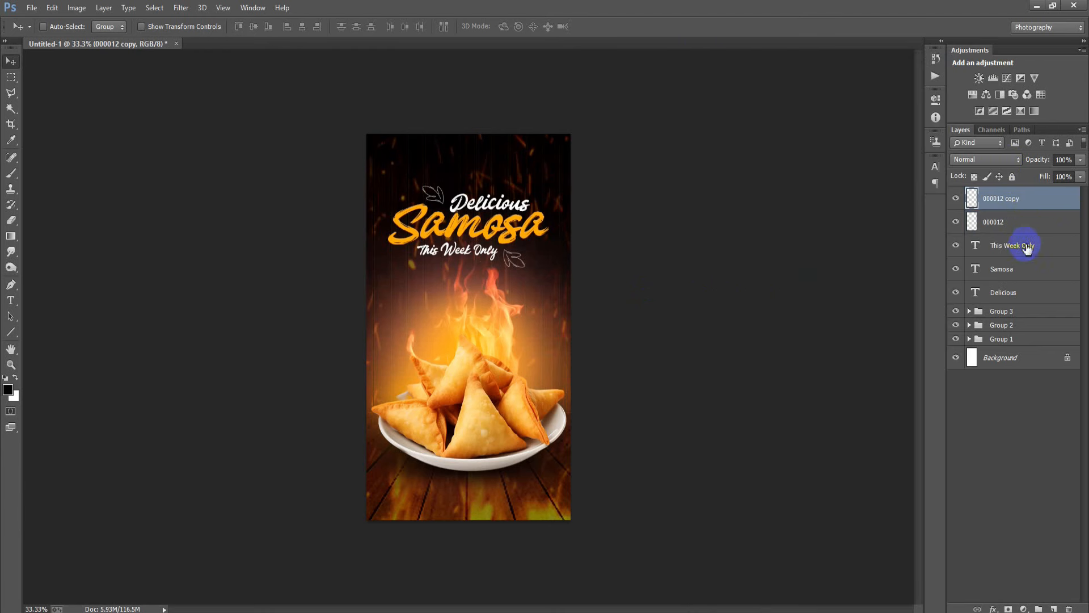
{"action": "left_click", "coordinate": [1019, 293], "text": "shift"}
{"action": "key", "text": "ctrl+g"}
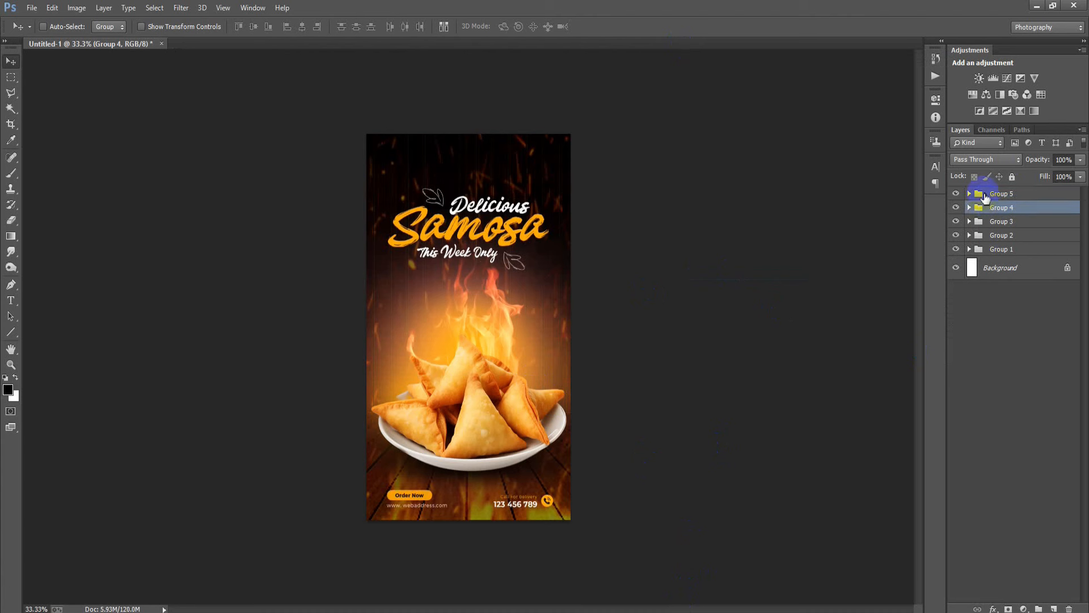
Compare the finished Samosa, Biryani and Momo poster documents, collapsing the expanded layer groups
{"action": "left_click", "coordinate": [984, 196]}
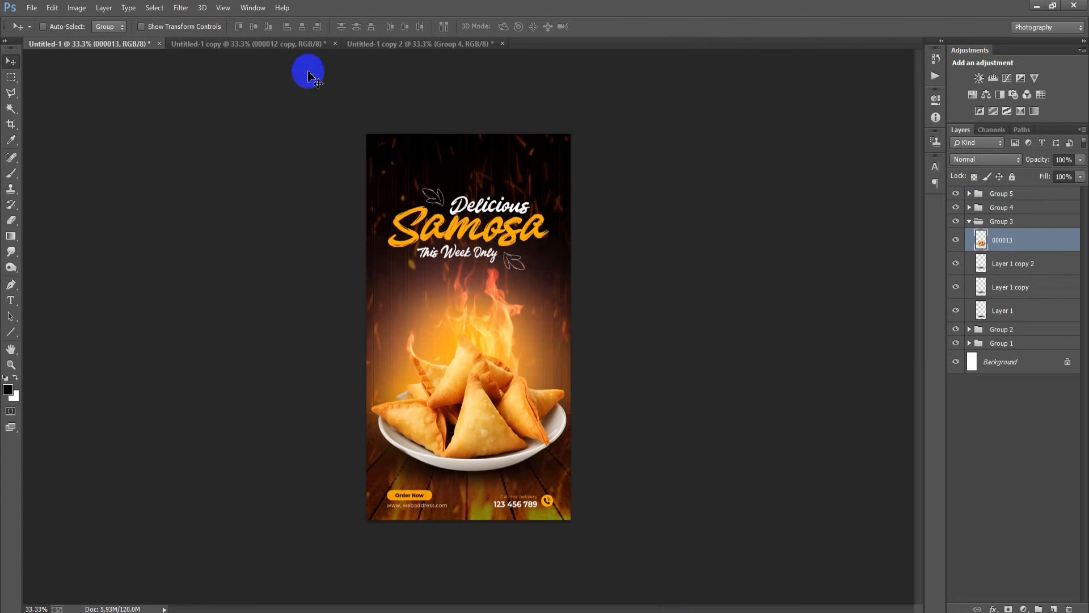
{"action": "left_click", "coordinate": [247, 44]}
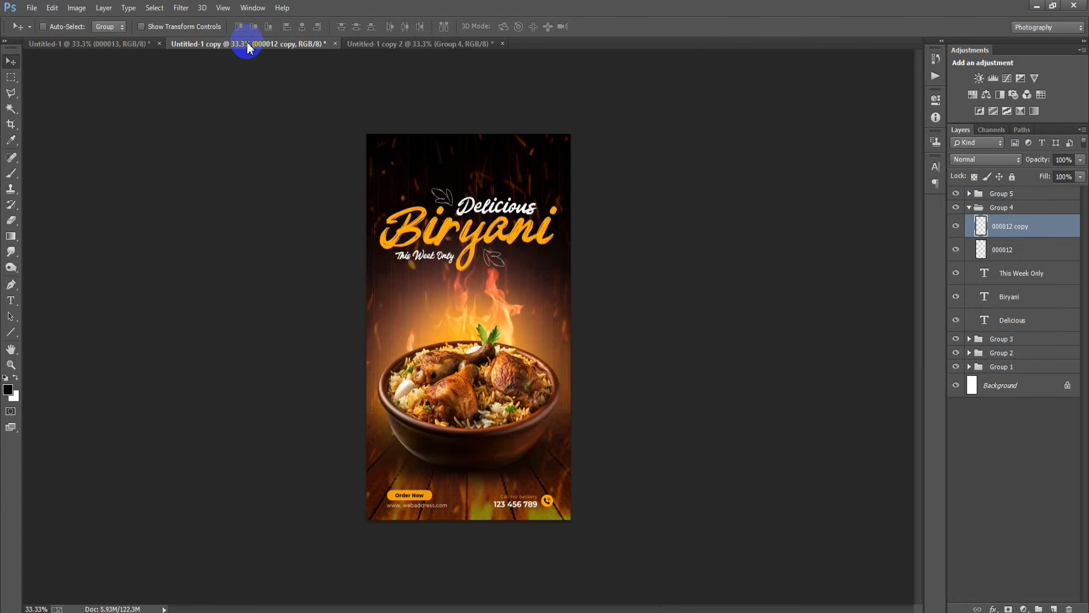
{"action": "left_click", "coordinate": [407, 45]}
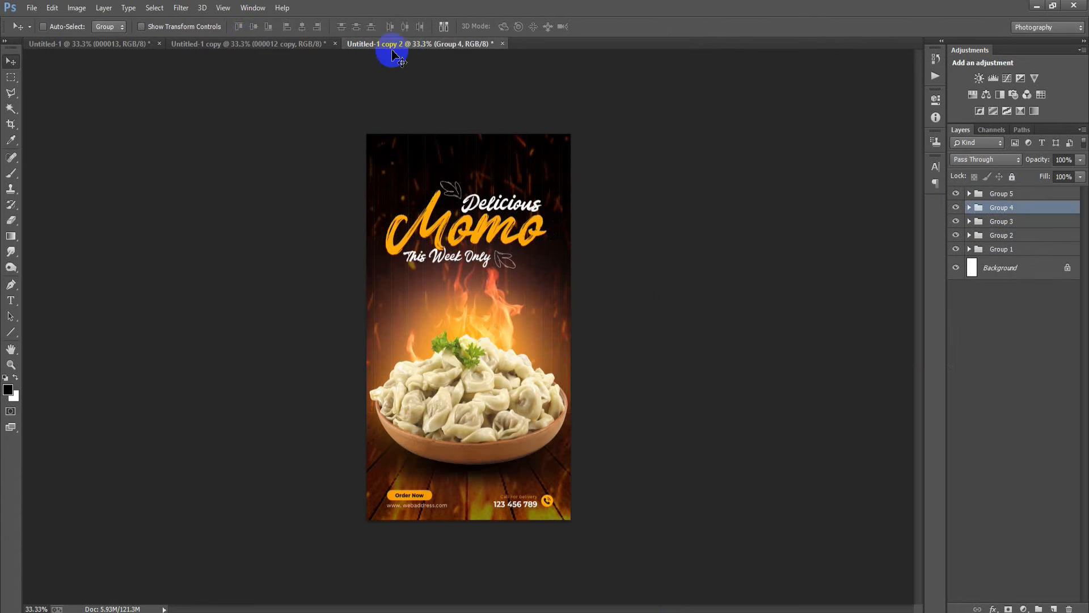
{"action": "left_click", "coordinate": [262, 46]}
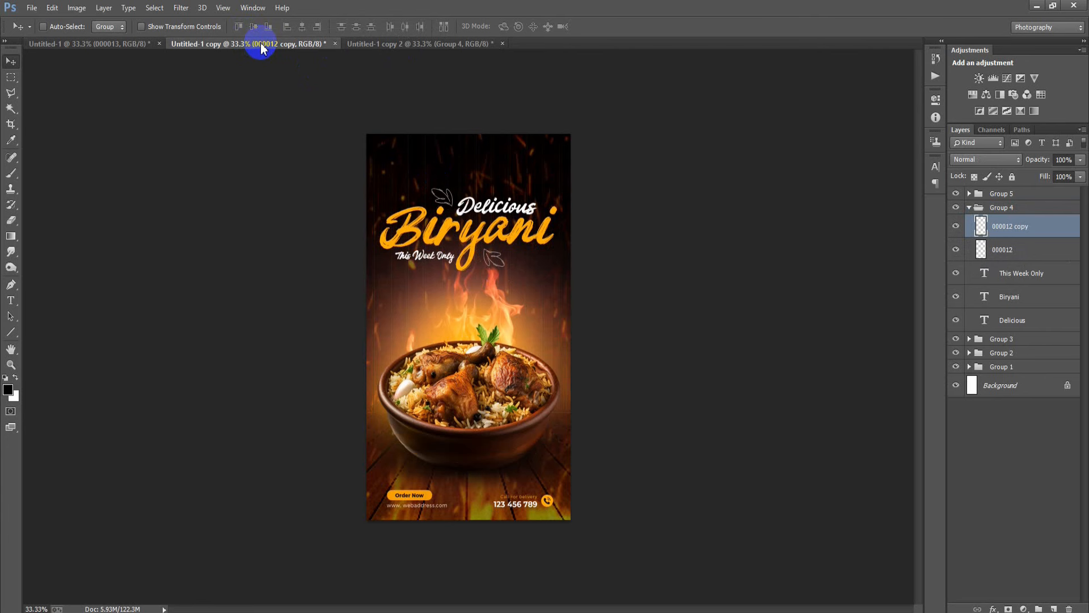
{"action": "left_click", "coordinate": [115, 46]}
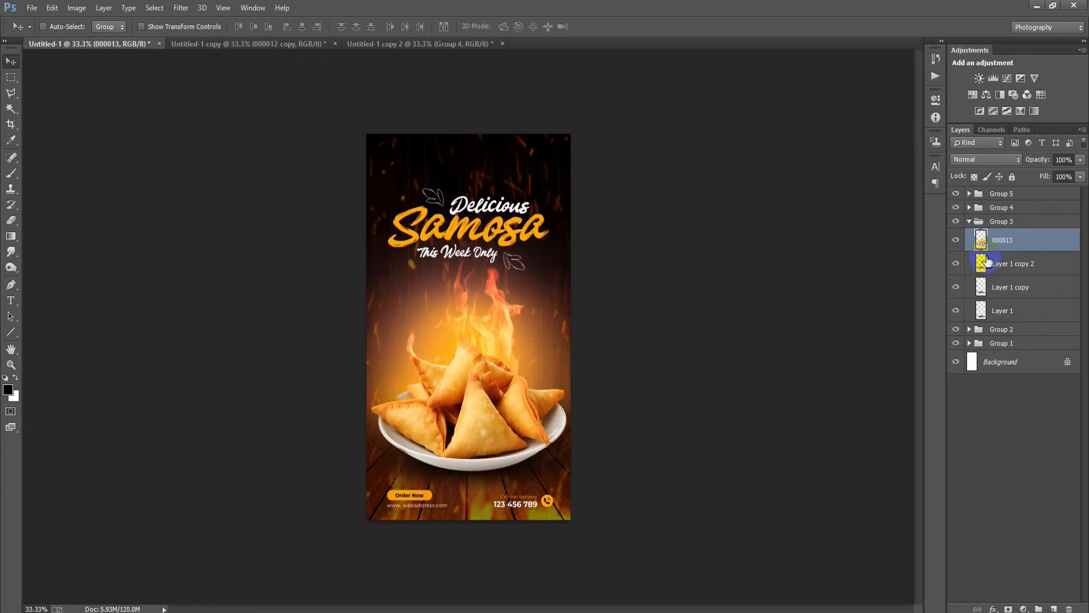
{"action": "left_click", "coordinate": [970, 222]}
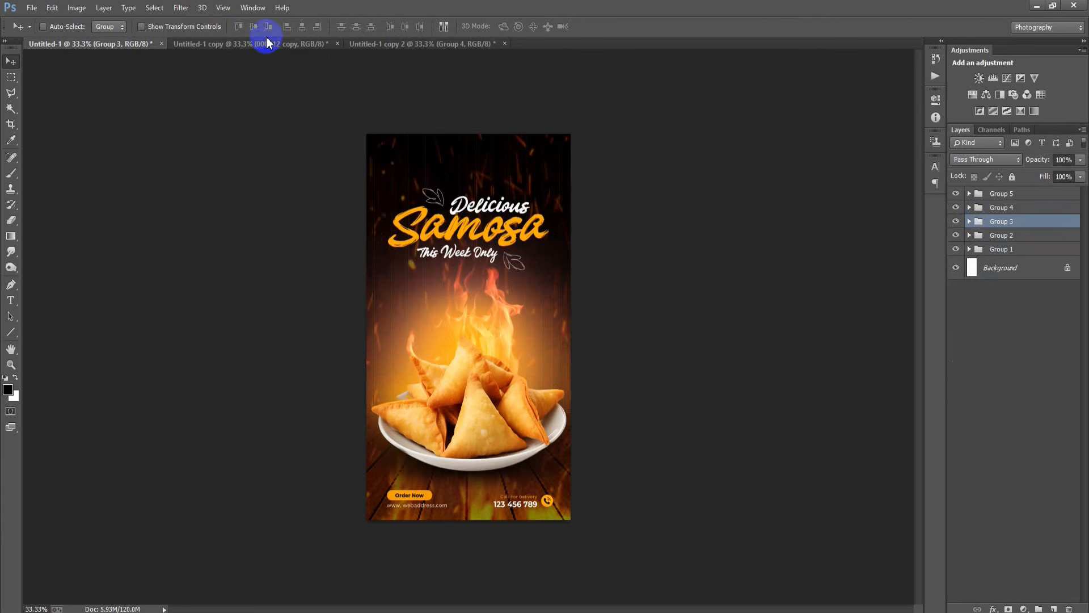
{"action": "left_click", "coordinate": [275, 49]}
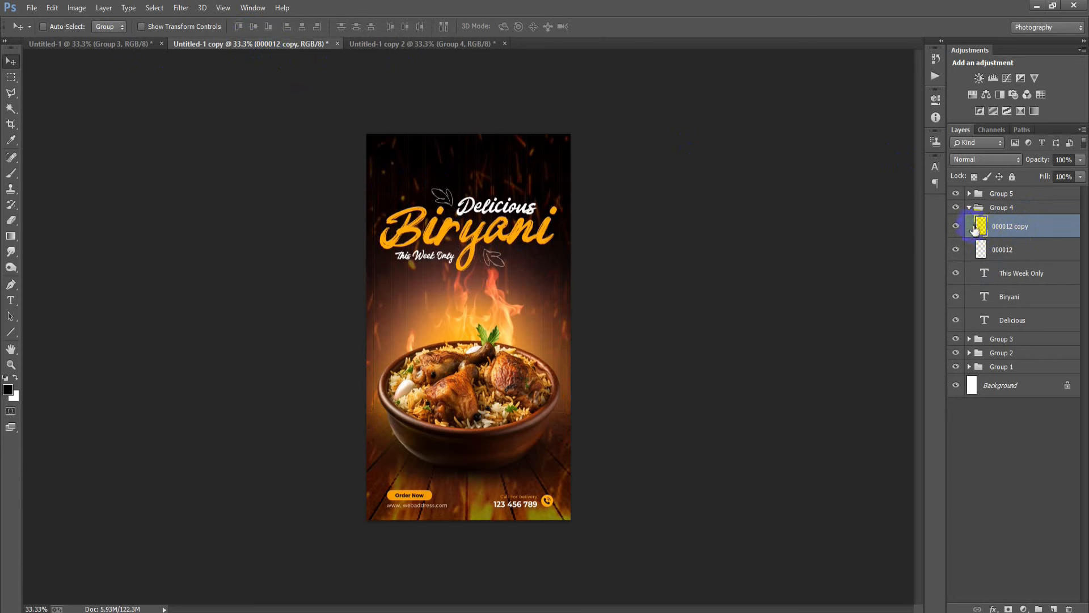
{"action": "left_click", "coordinate": [970, 210]}
{"action": "left_click", "coordinate": [418, 43]}
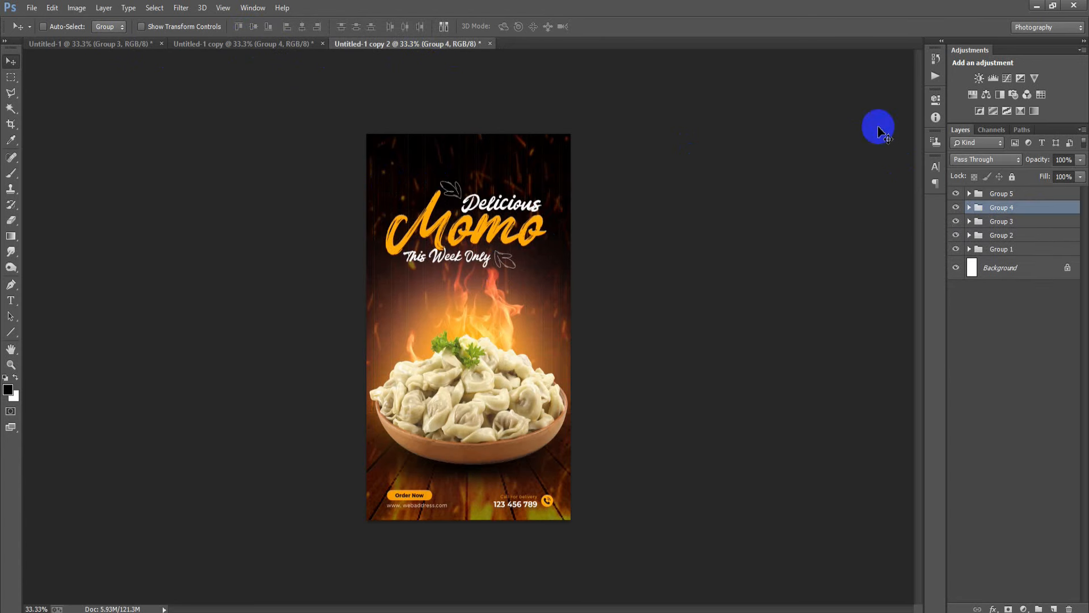
{"action": "left_click", "coordinate": [91, 44]}
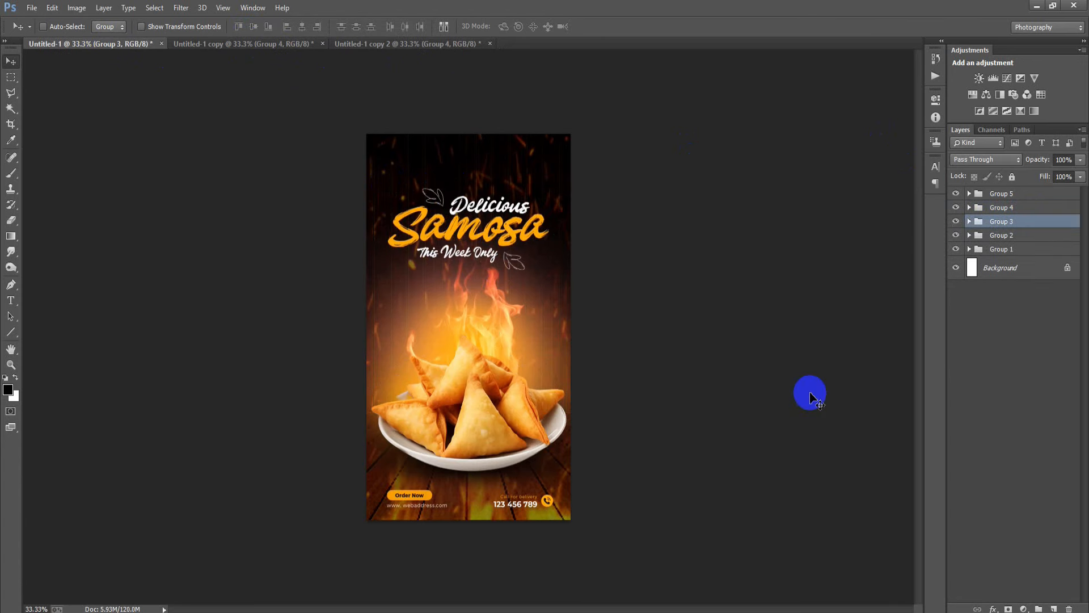